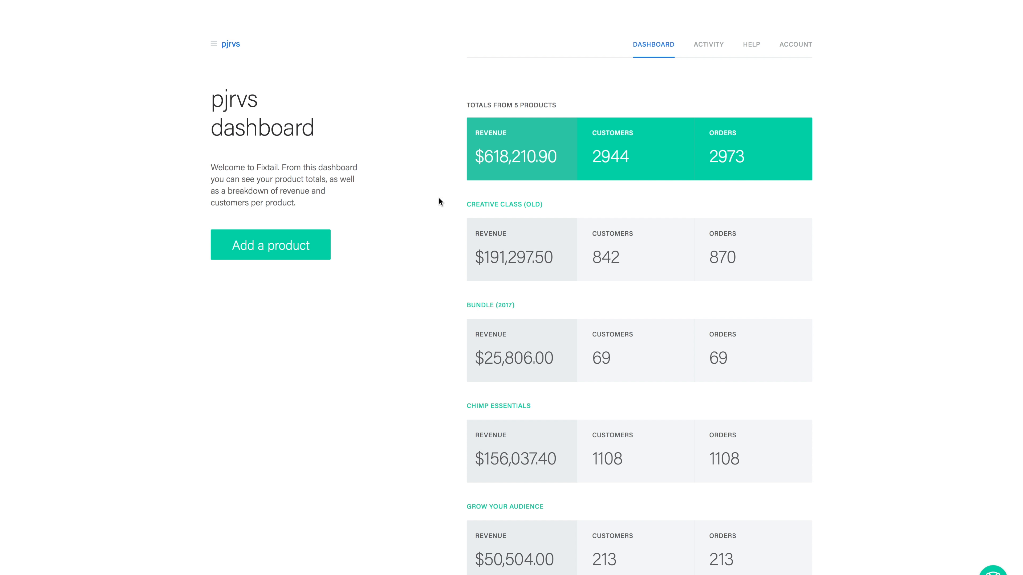
# Start adding a new product and connect it to the Sunday Dispatches MailChimp list
pyautogui.click(277, 250)
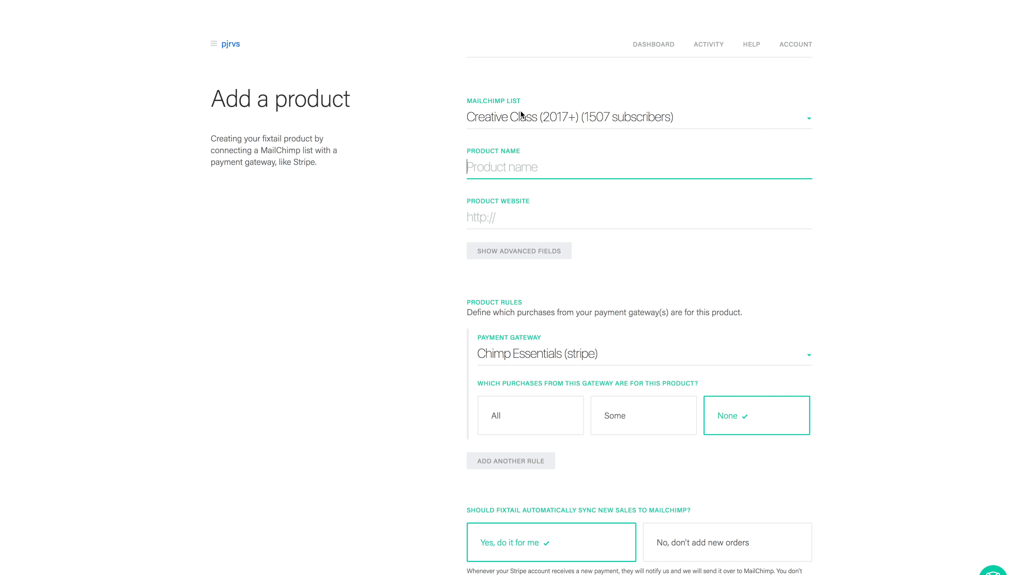
pyautogui.click(524, 117)
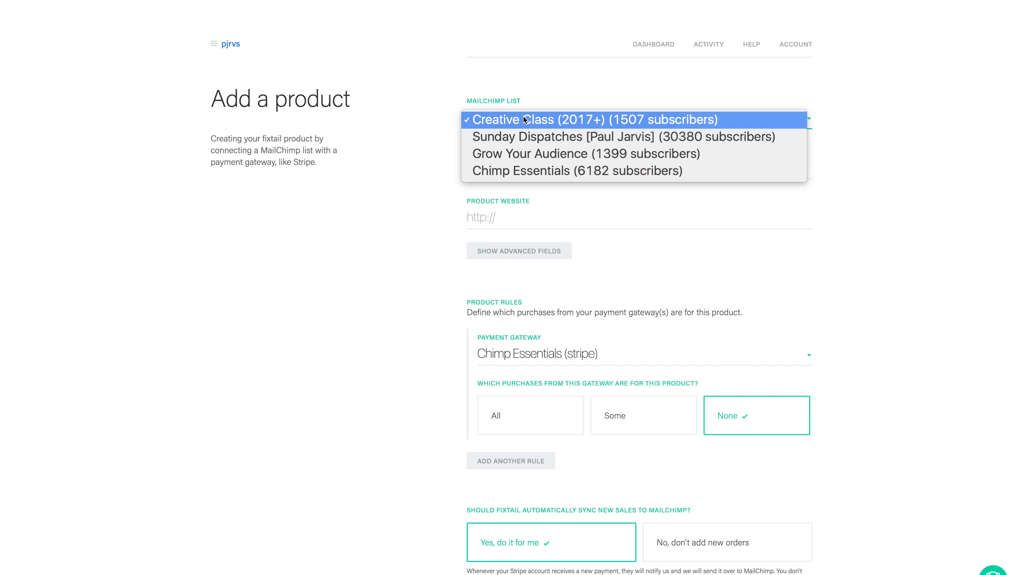
pyautogui.click(500, 139)
pyautogui.click(498, 169)
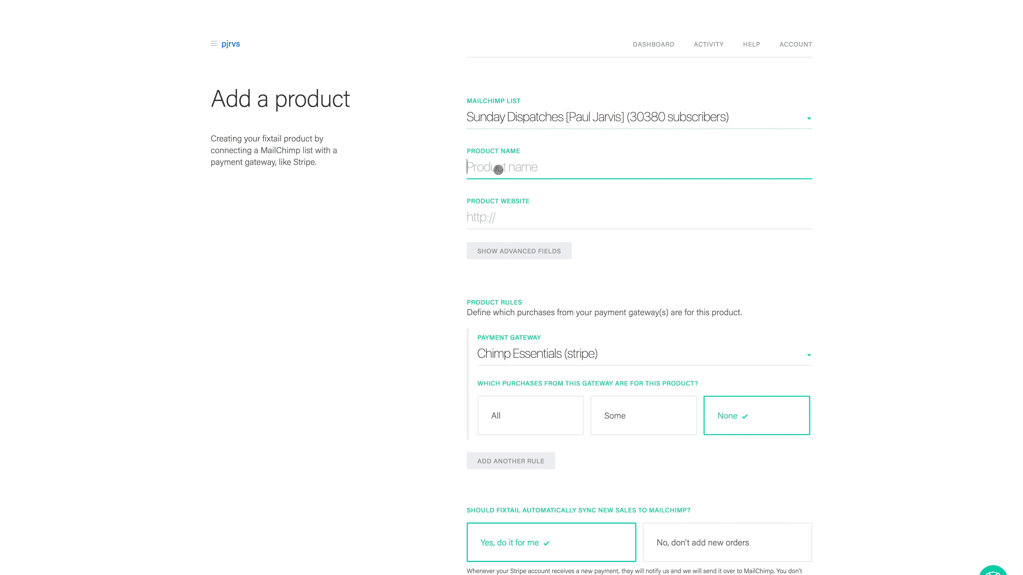
pyautogui.write('Creative Class C')
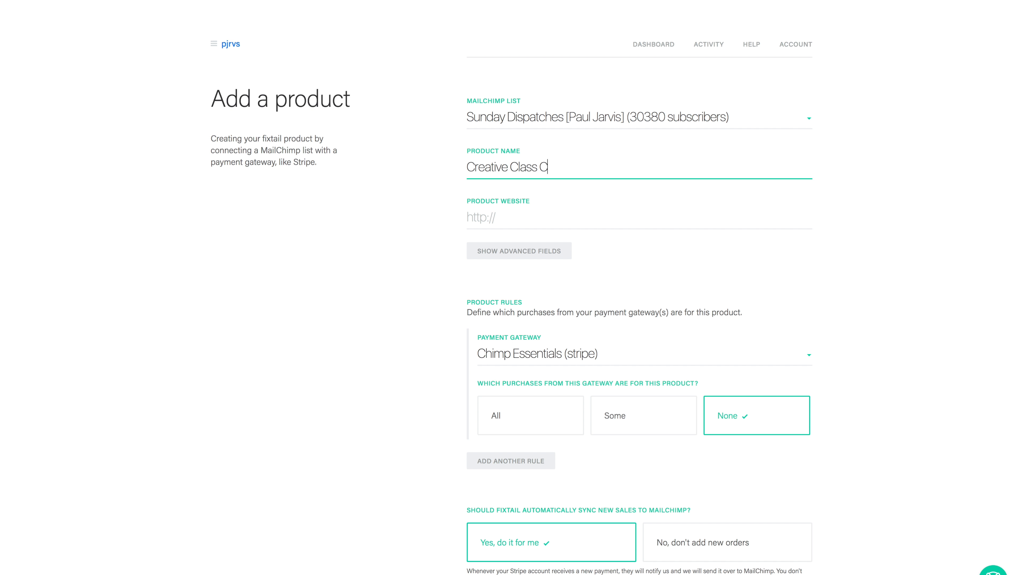
pyautogui.write('ontract')
pyautogui.press('Tab')
pyautogui.write('h')
pyautogui.press('Down')
pyautogui.press('Down')
pyautogui.press('Down')
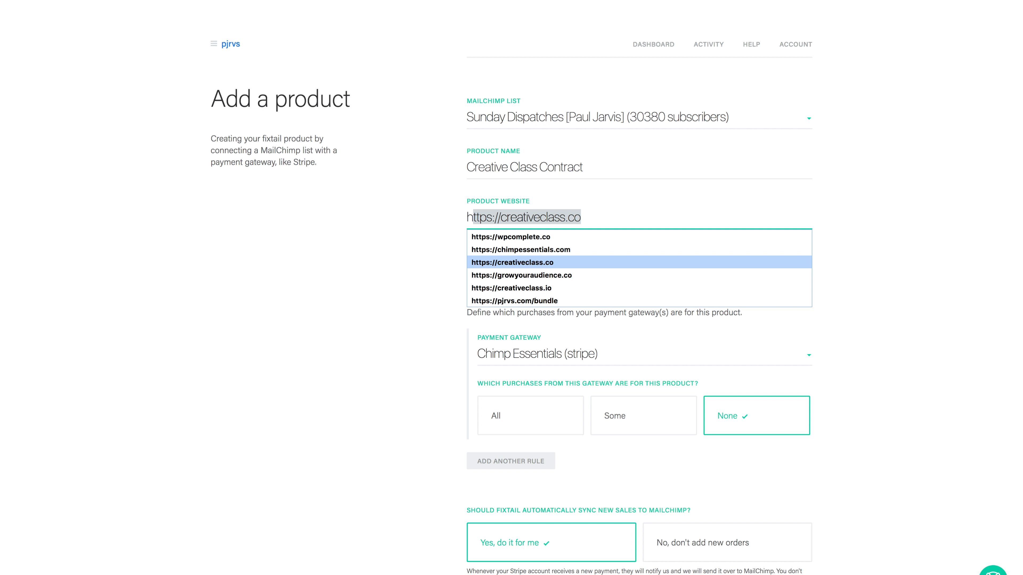
pyautogui.press('Return')
# Set the product rule's payment gateway to Creative Class (stripe) and count only some of its purchases
pyautogui.click(555, 356)
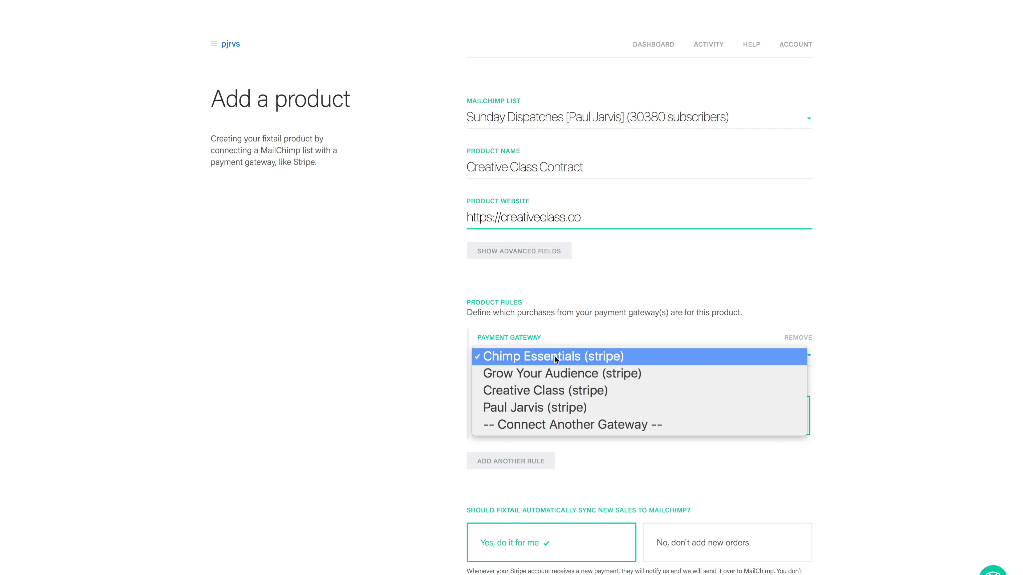
pyautogui.click(571, 390)
pyautogui.click(656, 421)
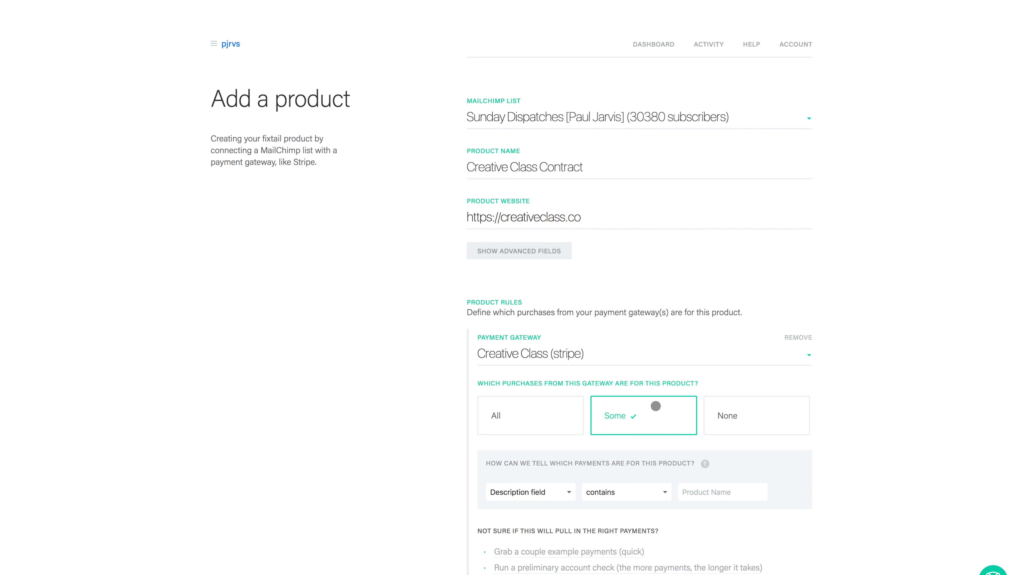
# Match payments whose description field contains "contract" and run a preliminary account check
pyautogui.scroll(-2, 656, 407)
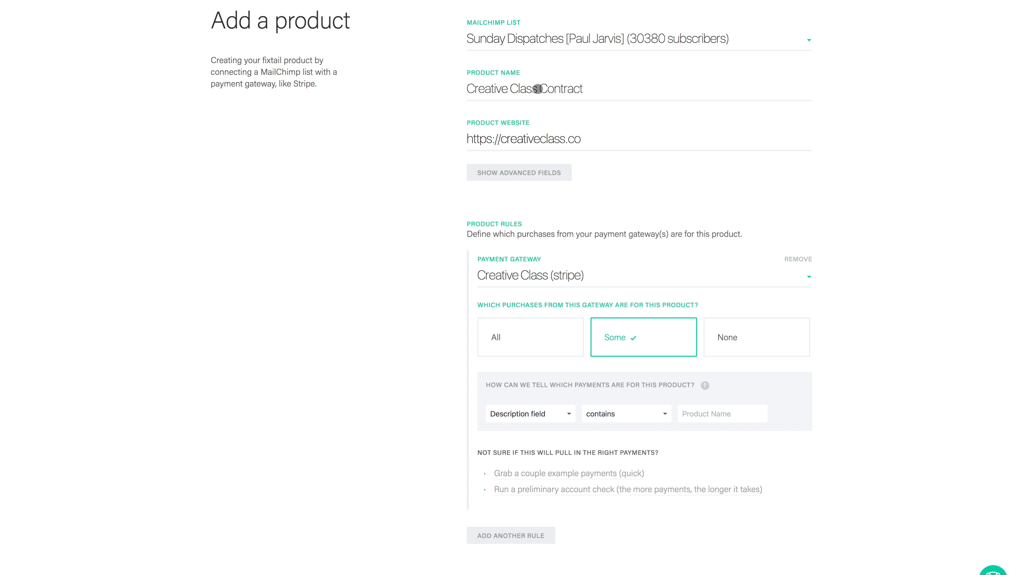
pyautogui.click(532, 416)
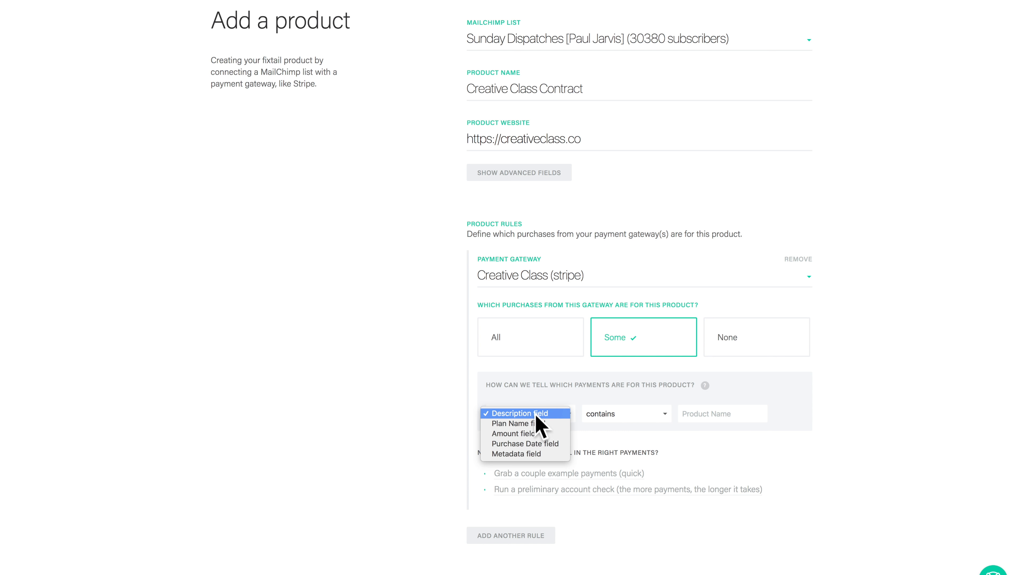
pyautogui.click(711, 418)
pyautogui.write('contract')
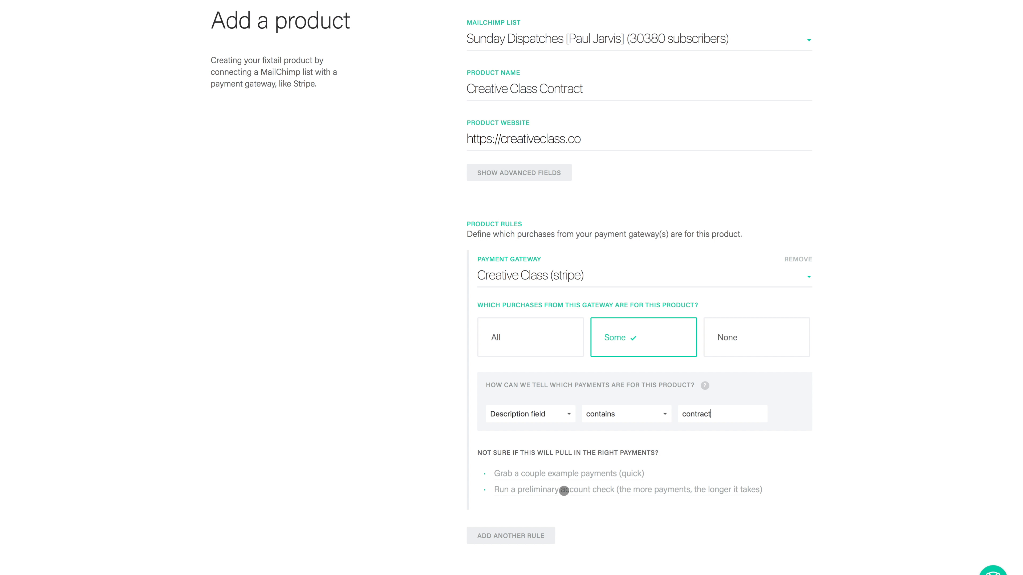
pyautogui.click(563, 490)
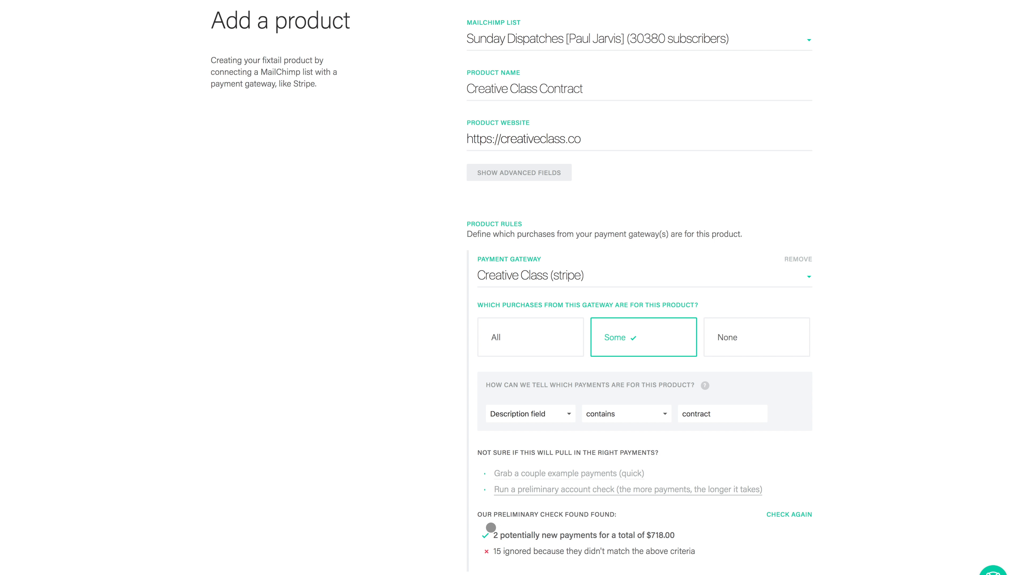
# Choose to track sales from people not on the list without subscribing them, and create the product
pyautogui.scroll(-3, 553, 519)
pyautogui.scroll(-5, 553, 519)
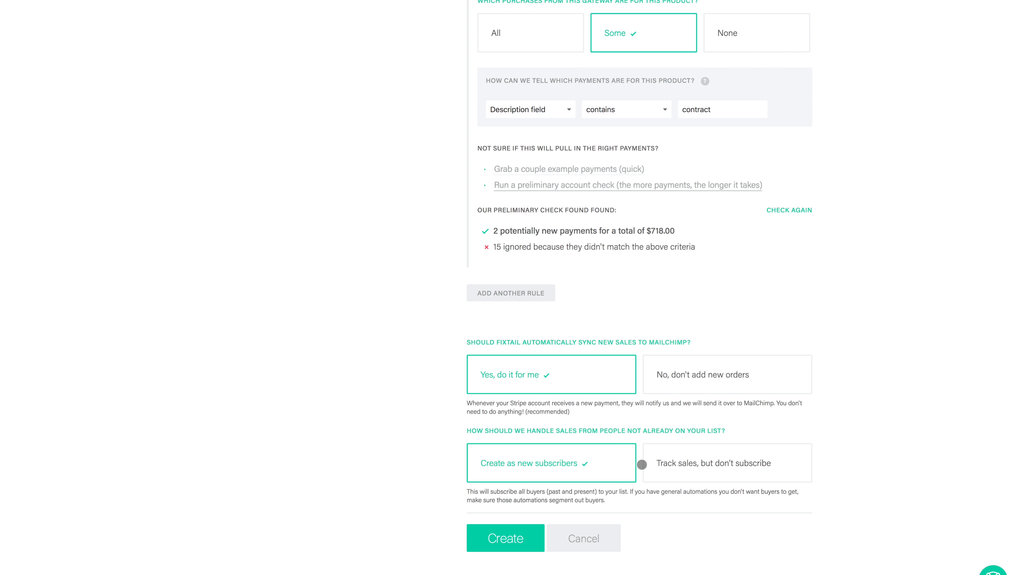
pyautogui.click(699, 469)
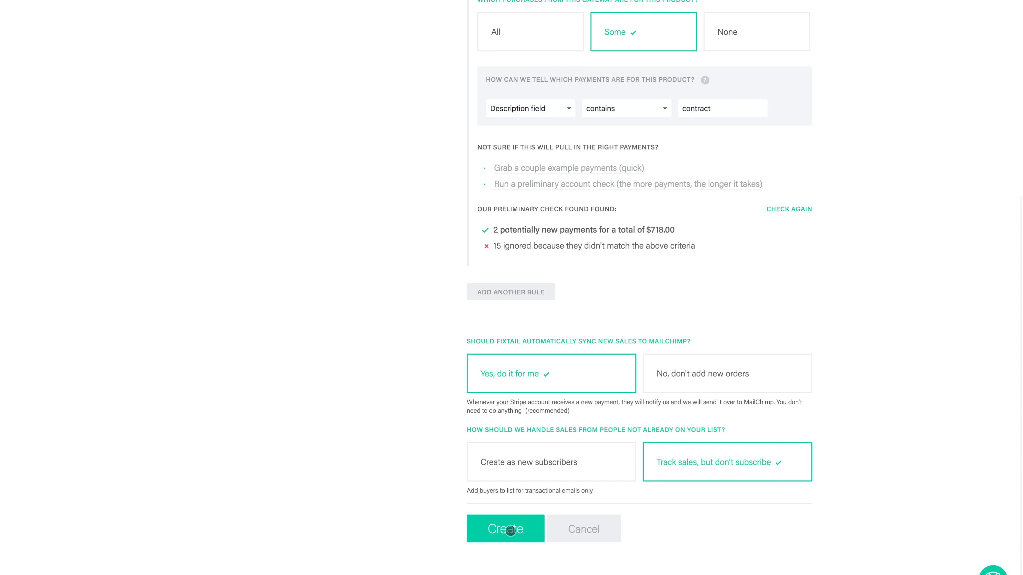
pyautogui.click(511, 532)
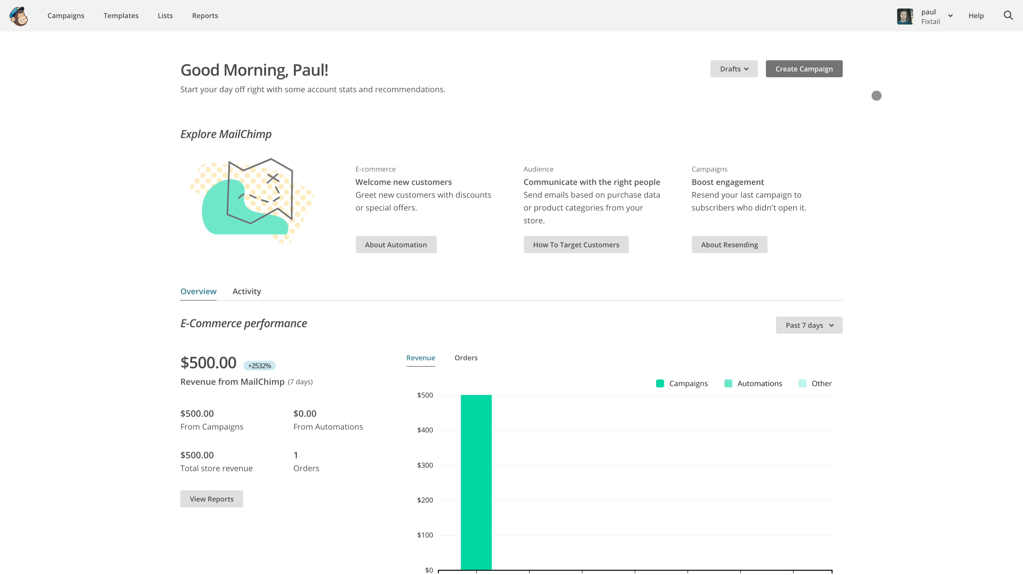
# In MailChimp, create a regular email campaign named TEST and aim it at a group or new segment
pyautogui.click(801, 69)
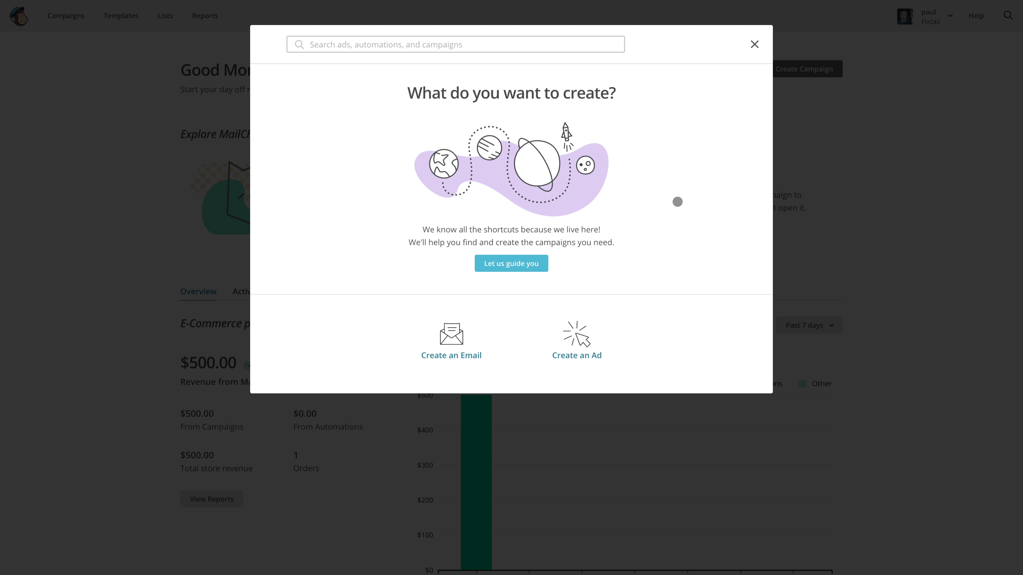
pyautogui.click(451, 335)
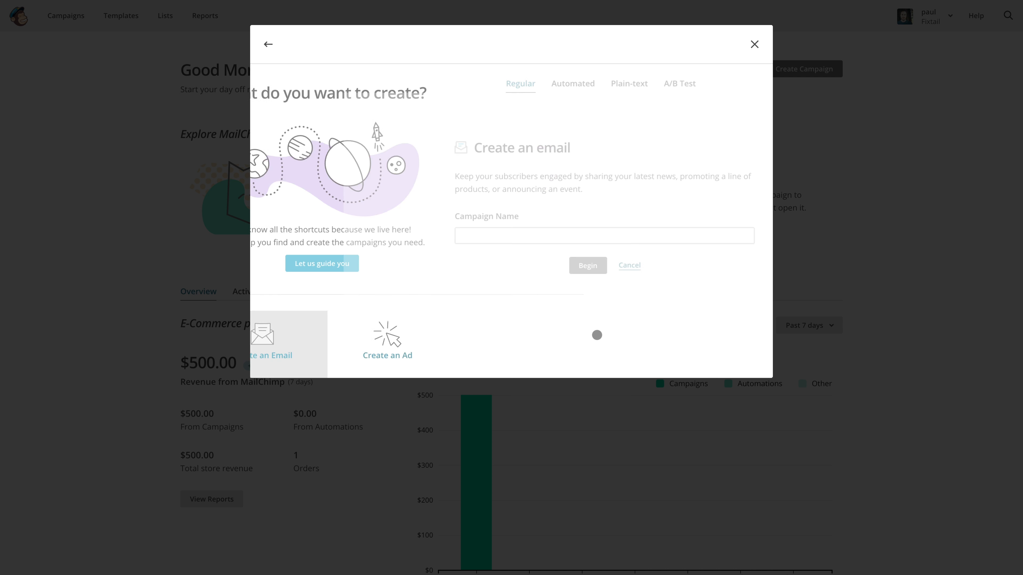
pyautogui.click(427, 236)
pyautogui.write('TEST')
pyautogui.click(491, 270)
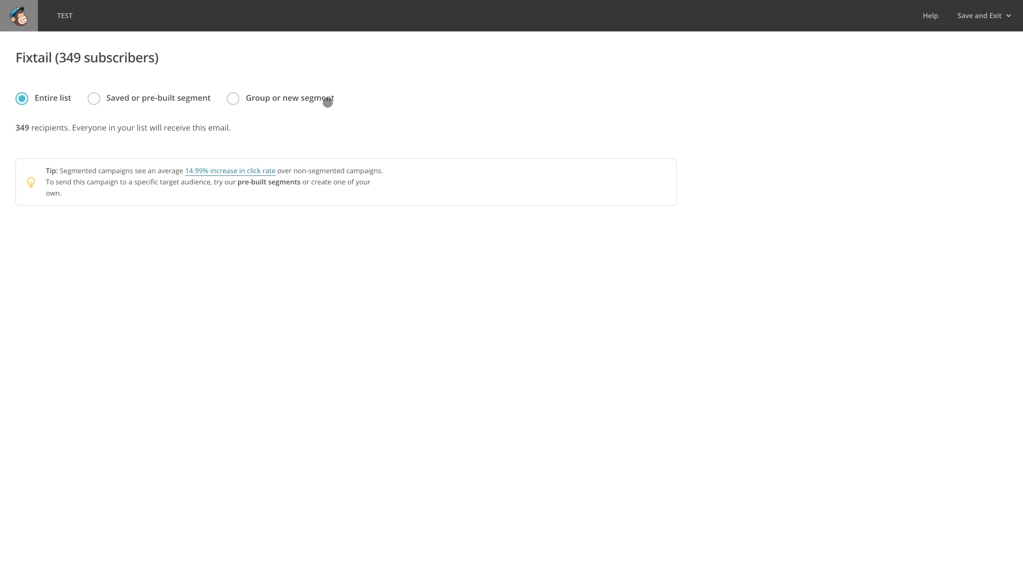
pyautogui.click(233, 98)
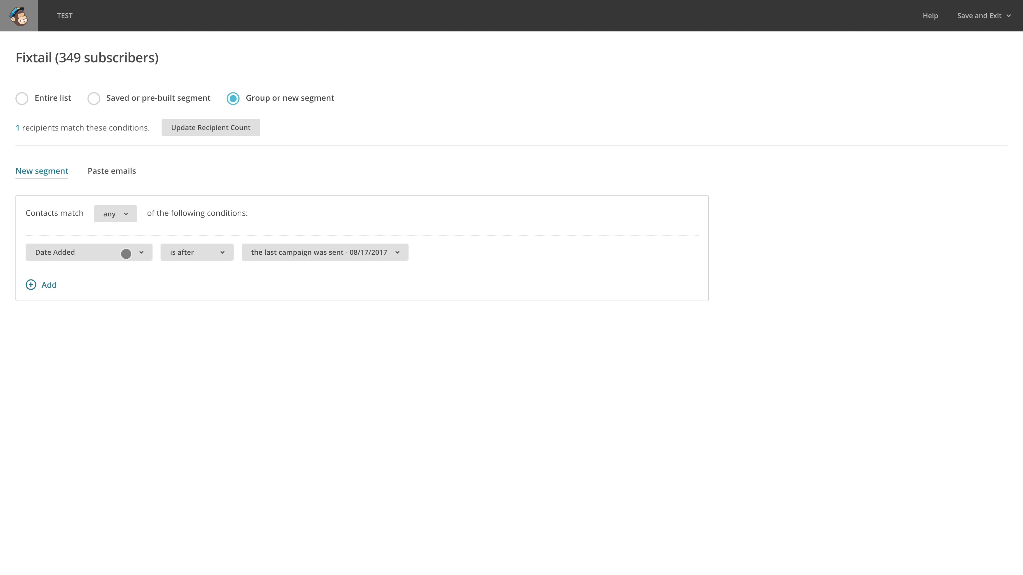
# Set the segment condition to Purchase Activity "has not purchased" and update the recipient count
pyautogui.click(126, 254)
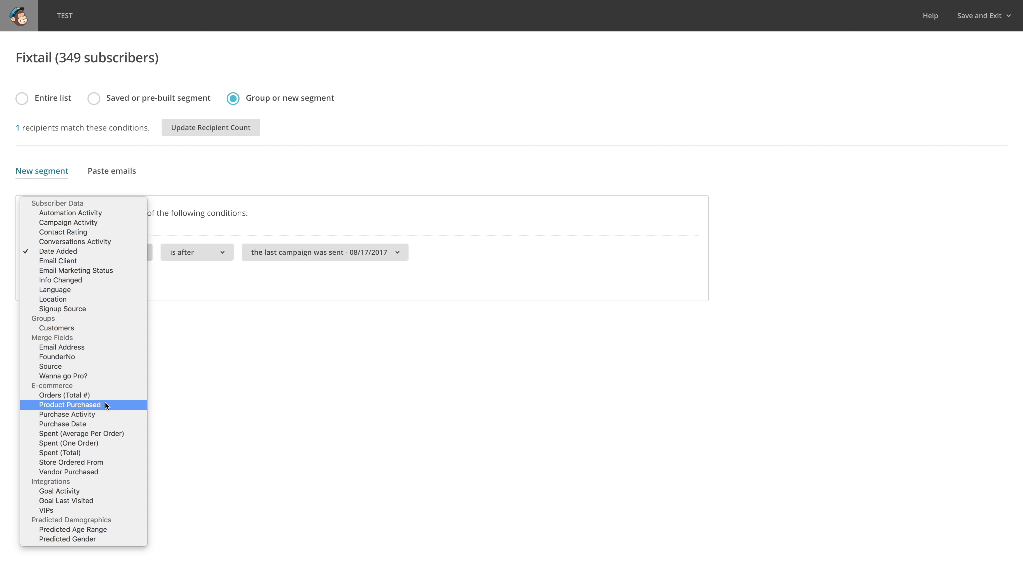
pyautogui.click(87, 414)
pyautogui.click(222, 255)
pyautogui.click(222, 263)
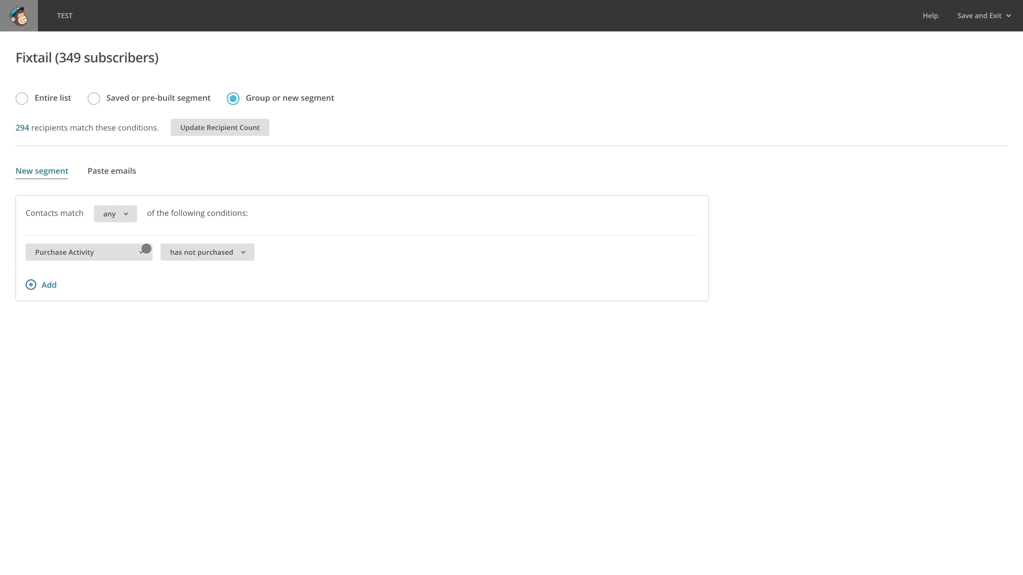
# Change the segment condition to Product Purchased is Fixtail SOLO and update the recipient count
pyautogui.click(127, 255)
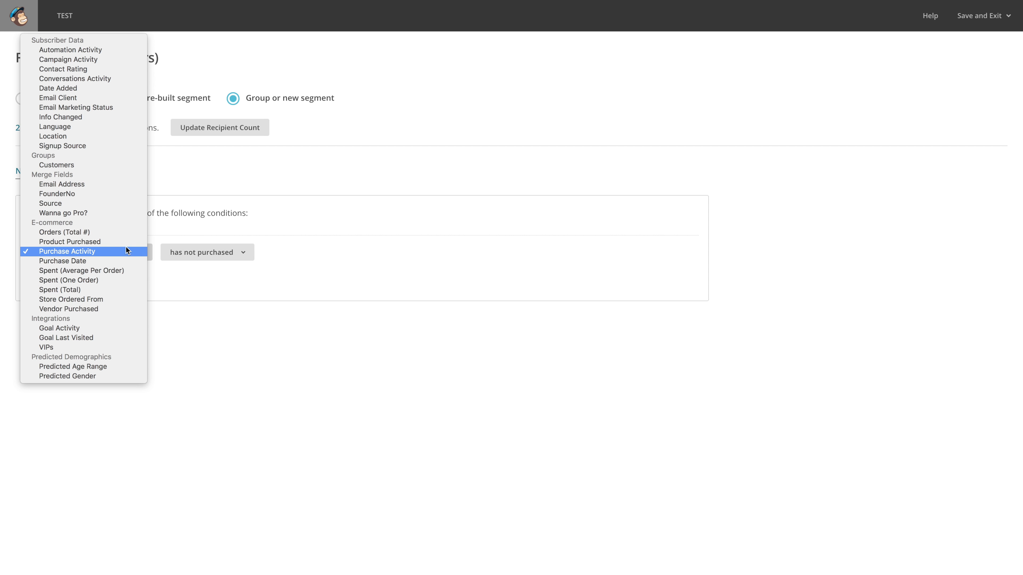
pyautogui.click(125, 243)
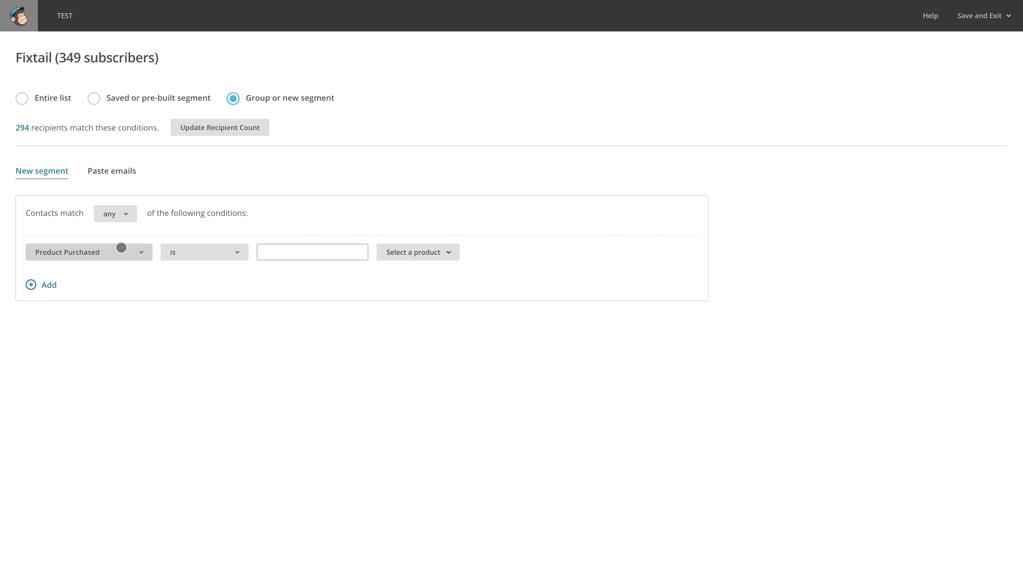
pyautogui.click(203, 253)
pyautogui.click(410, 254)
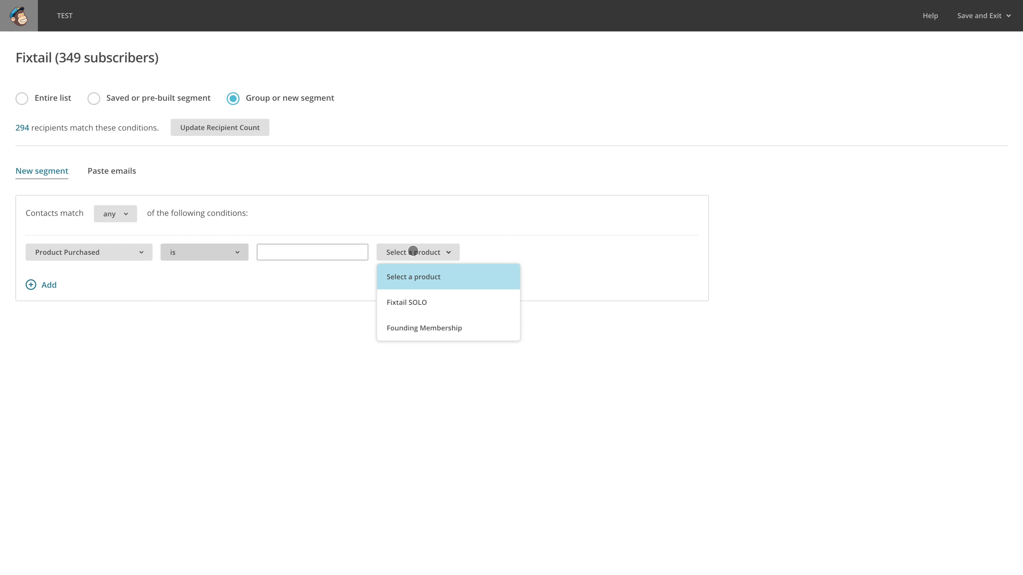
pyautogui.click(447, 309)
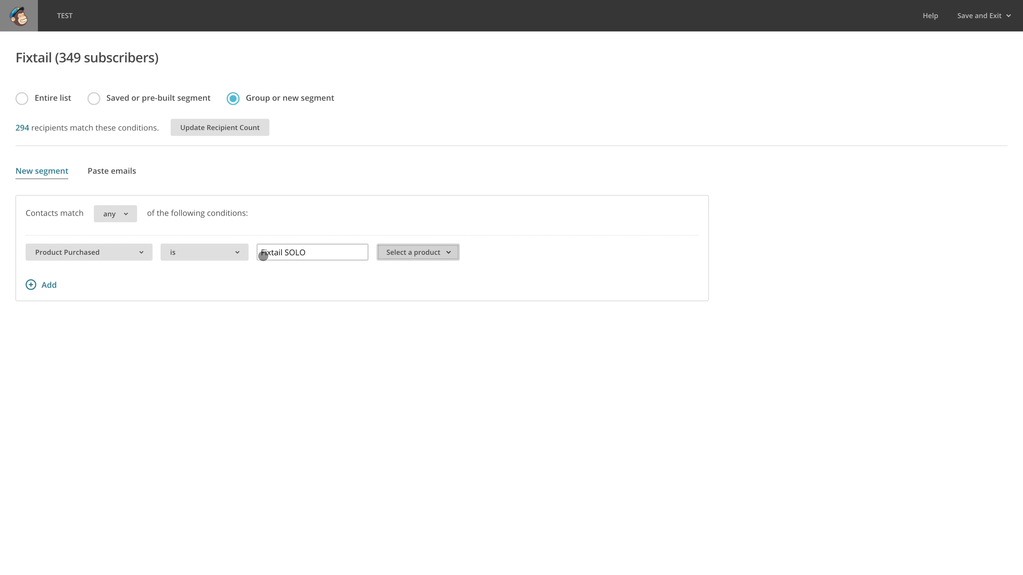
pyautogui.click(247, 128)
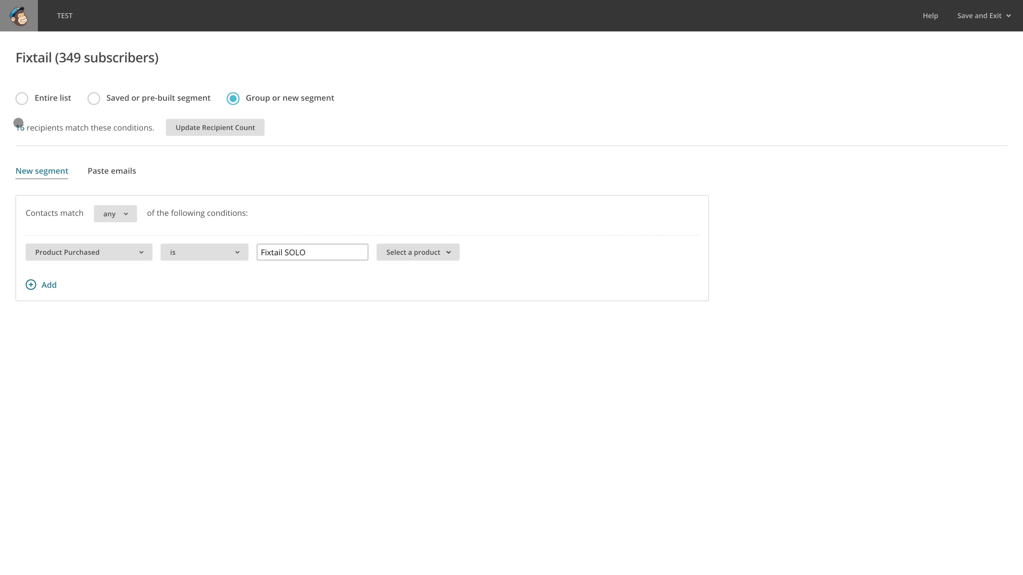
# Switch the condition's product to Founding Membership and update the recipient count
pyautogui.click(418, 254)
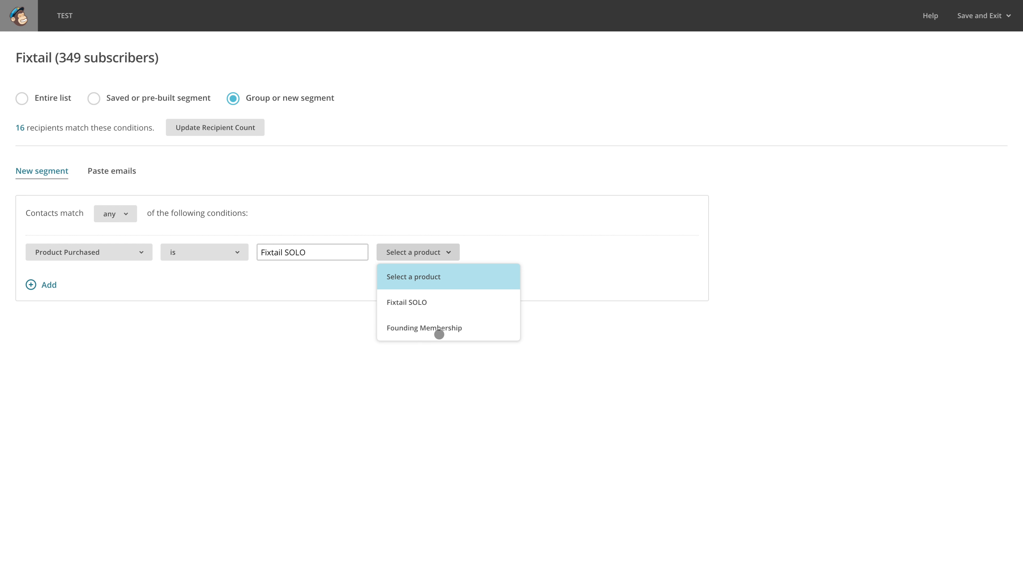
pyautogui.click(437, 332)
pyautogui.click(196, 129)
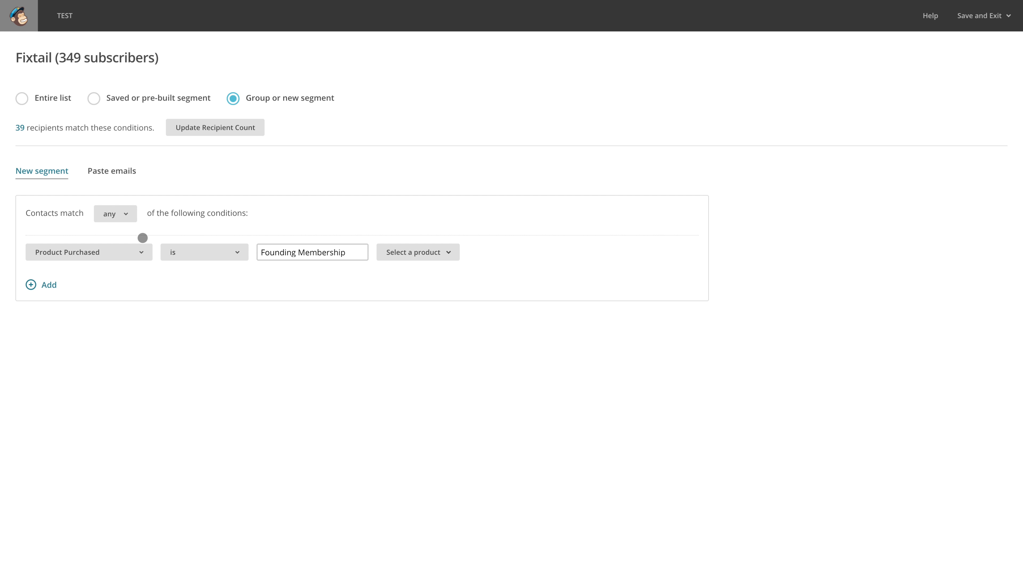
# Change the product condition's operator to "is not" and update the recipient count
pyautogui.click(206, 259)
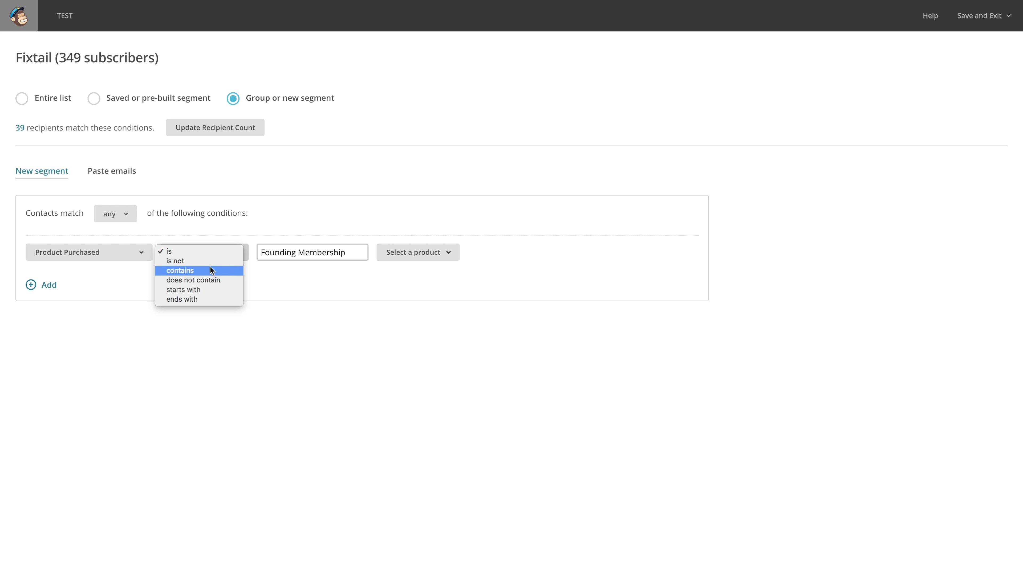
pyautogui.click(209, 261)
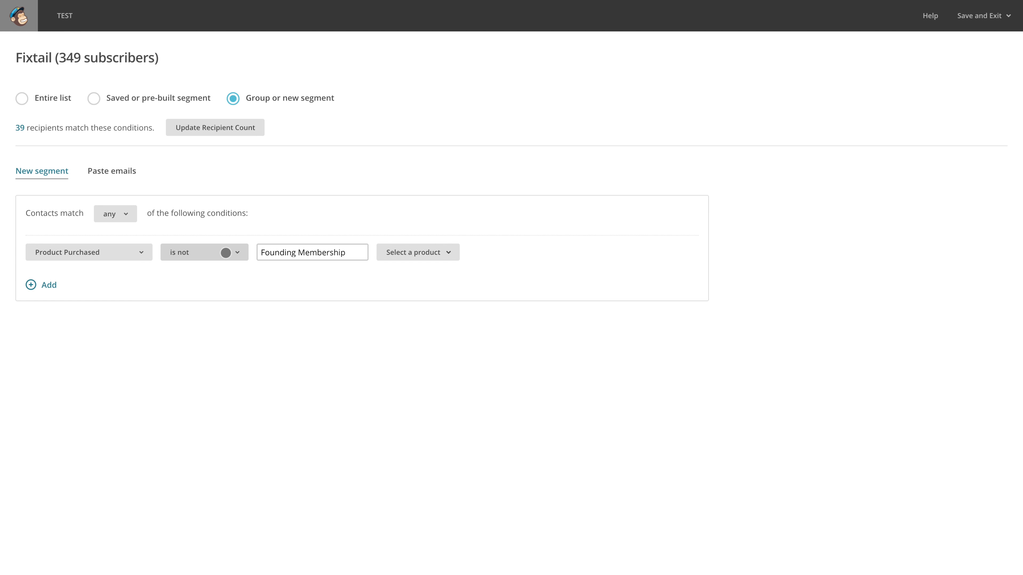
pyautogui.click(217, 133)
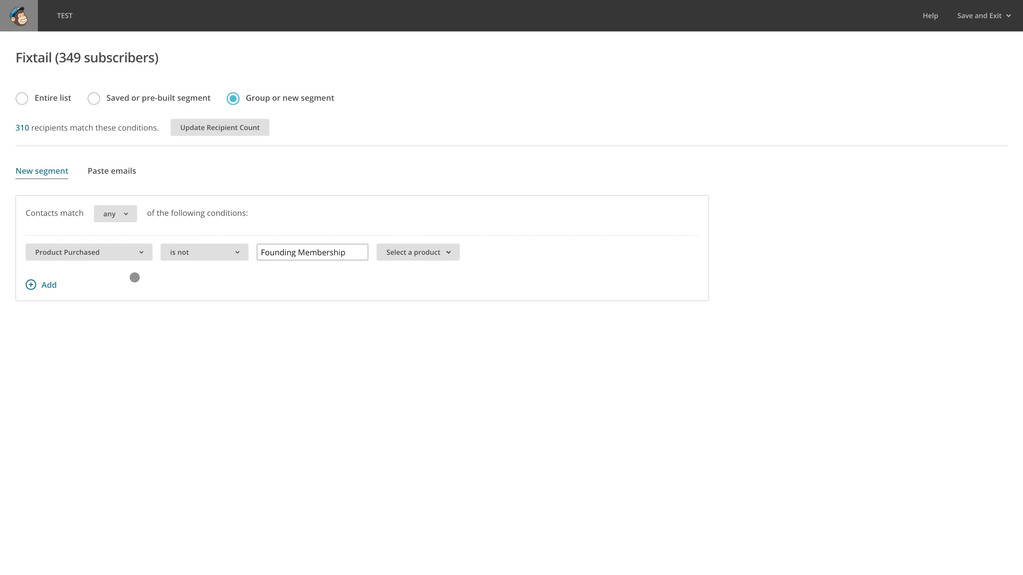
pyautogui.click(403, 254)
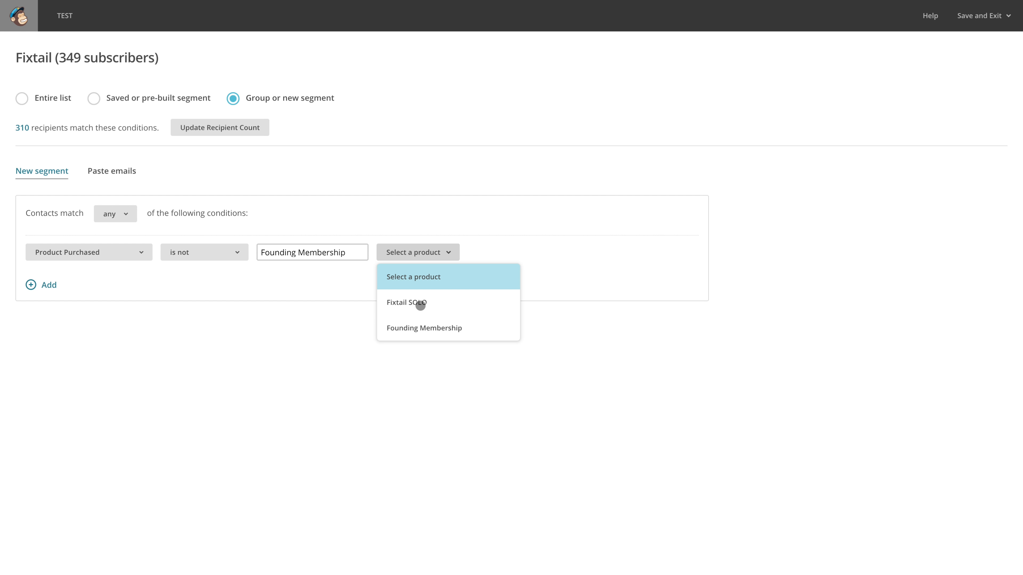
pyautogui.click(398, 218)
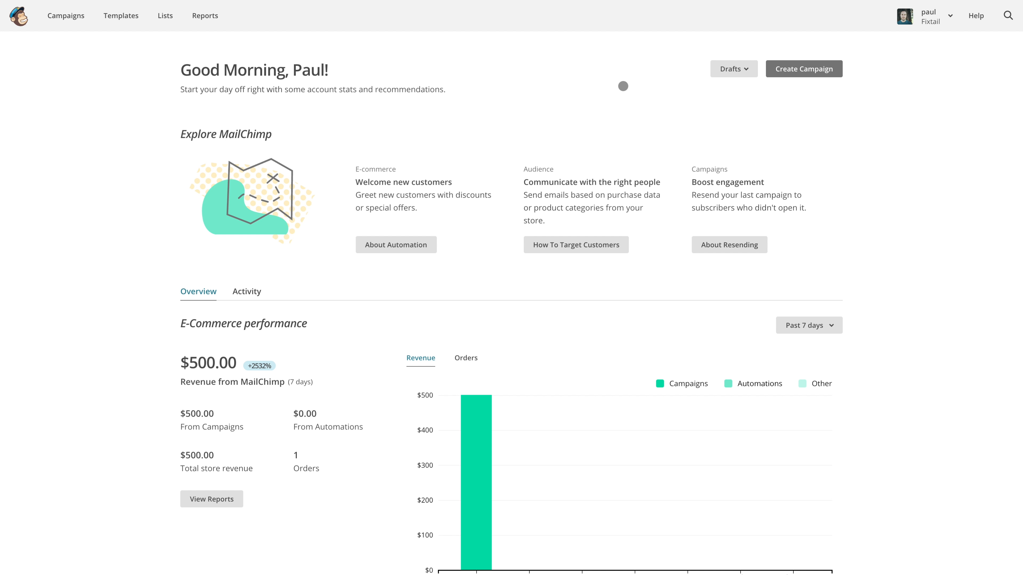
# Begin a custom automated email campaign named Automated for the Fixtail list
pyautogui.click(812, 70)
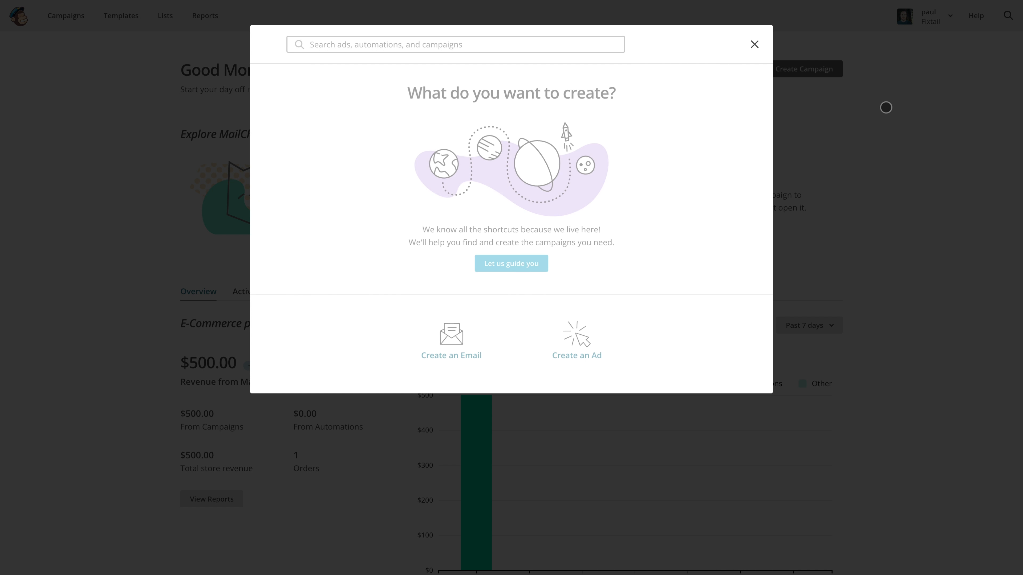
pyautogui.click(456, 338)
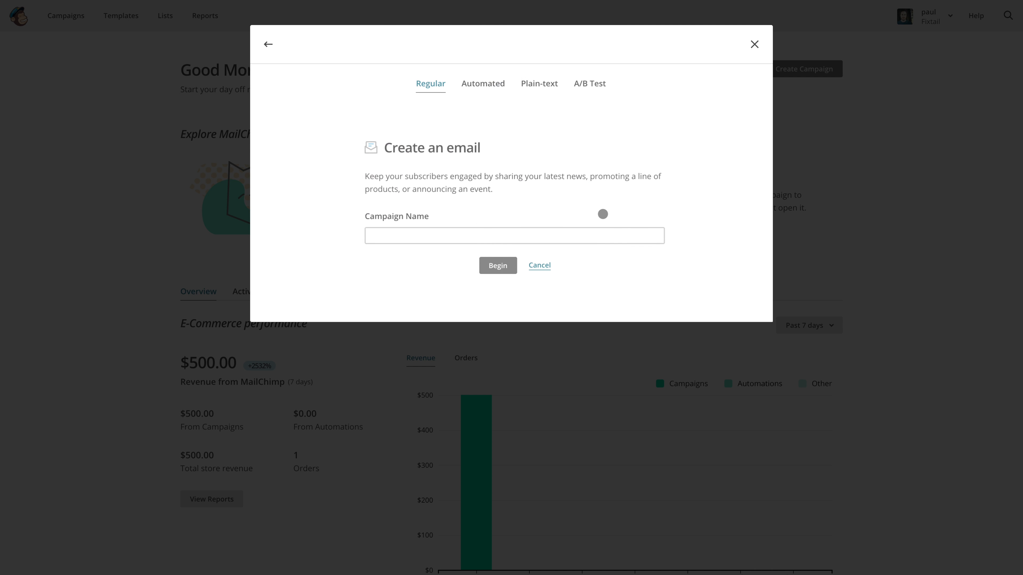
pyautogui.click(480, 84)
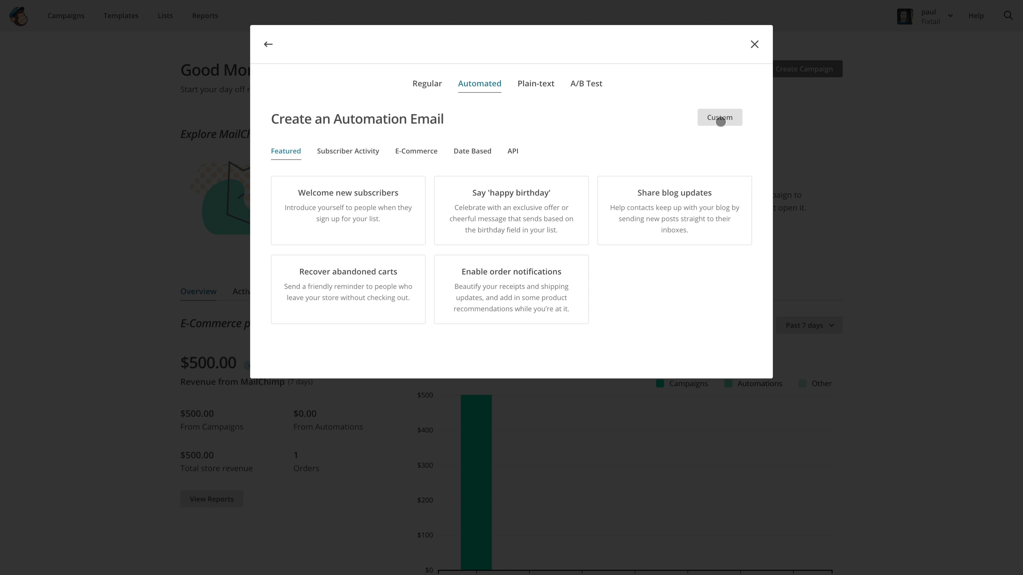
pyautogui.click(720, 120)
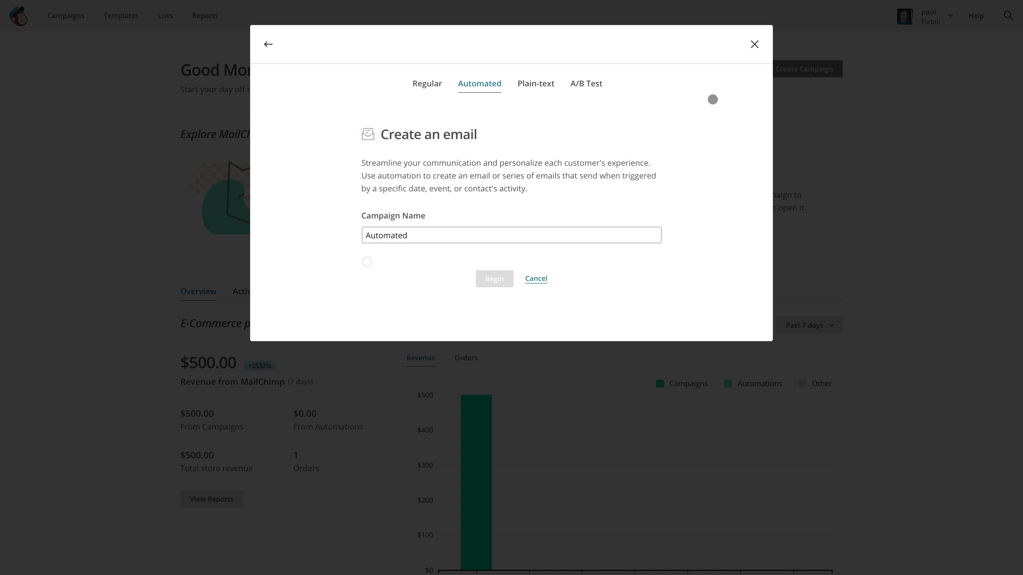
pyautogui.click(497, 289)
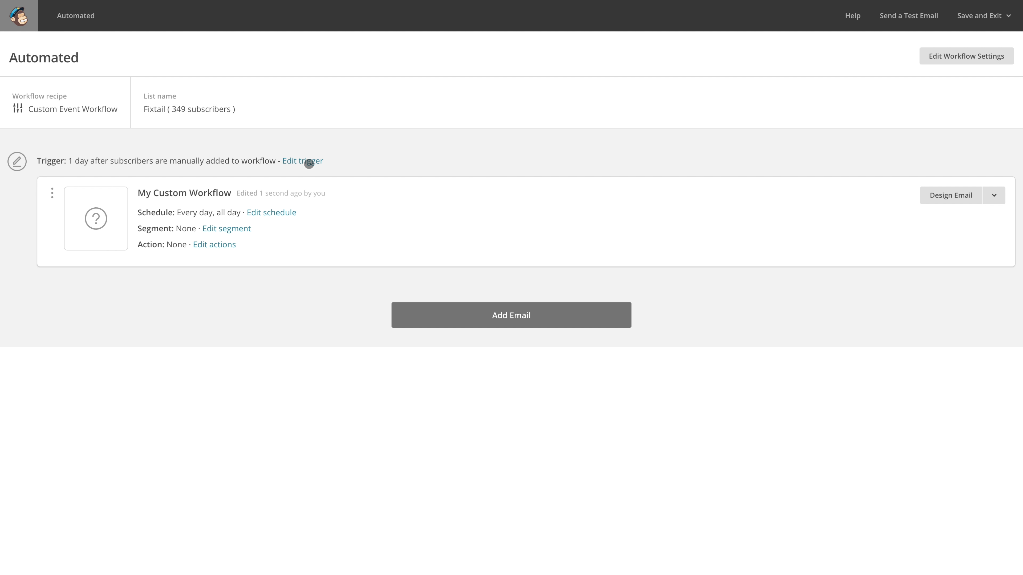
# Set the workflow trigger's delay to immediately and its type to the e-commerce trigger "Purchase any product"
pyautogui.click(309, 161)
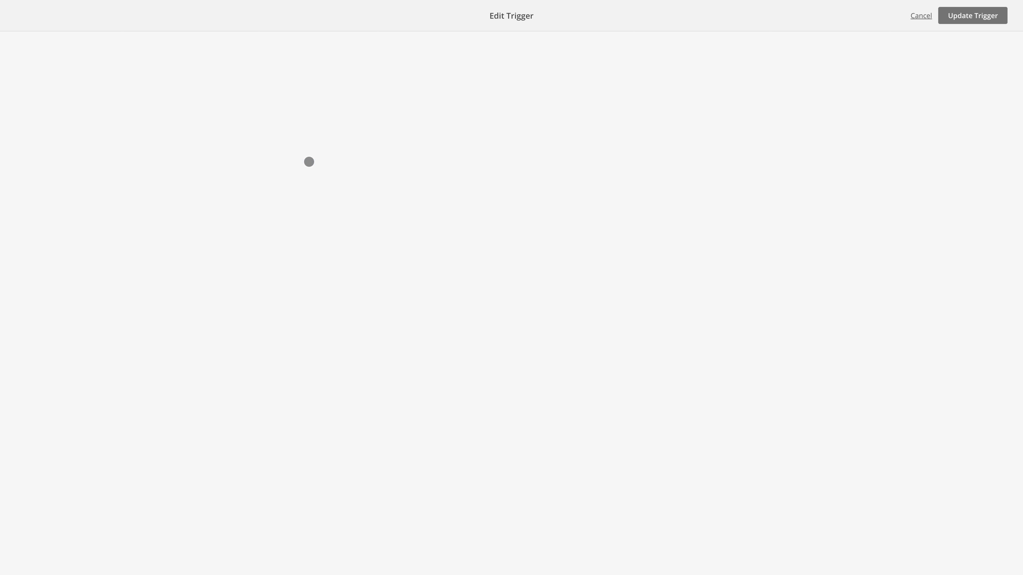
pyautogui.click(124, 163)
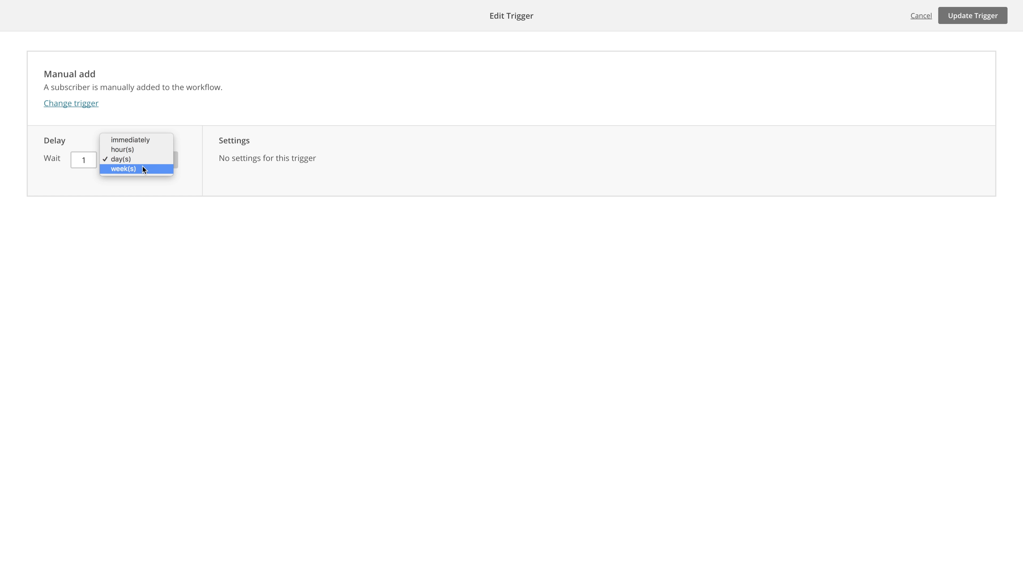
pyautogui.click(139, 139)
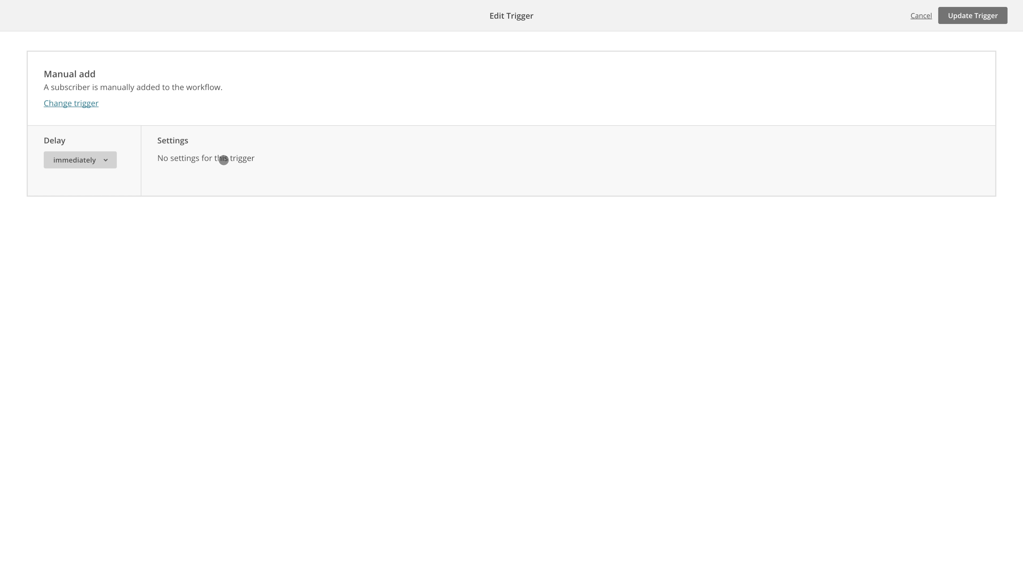
pyautogui.click(75, 103)
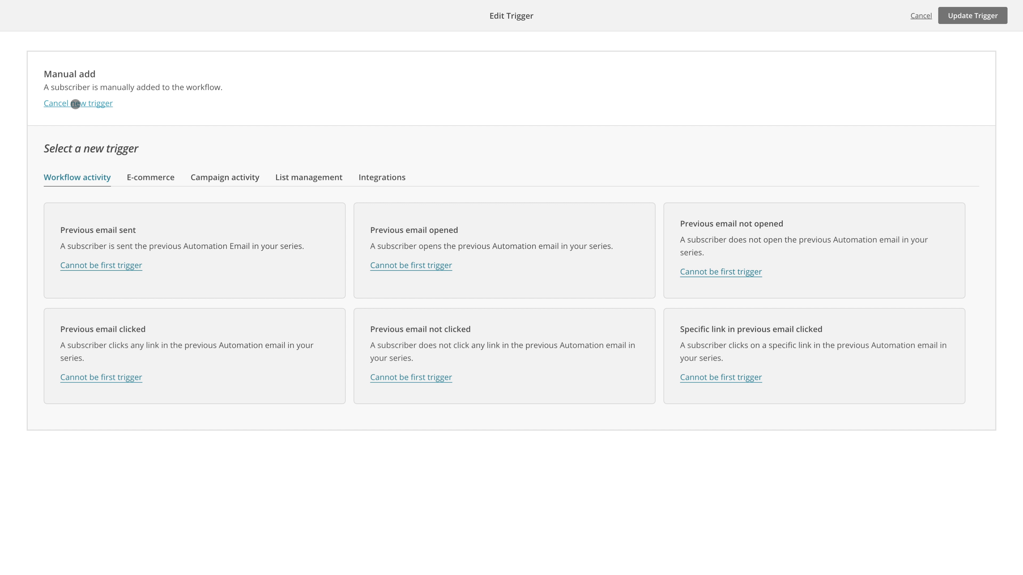
pyautogui.click(153, 181)
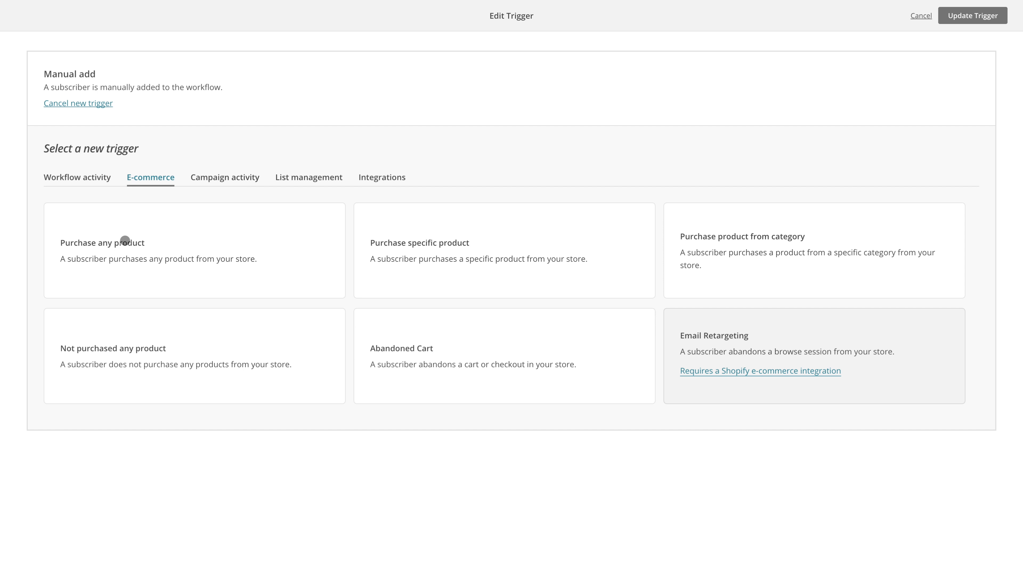
pyautogui.click(126, 238)
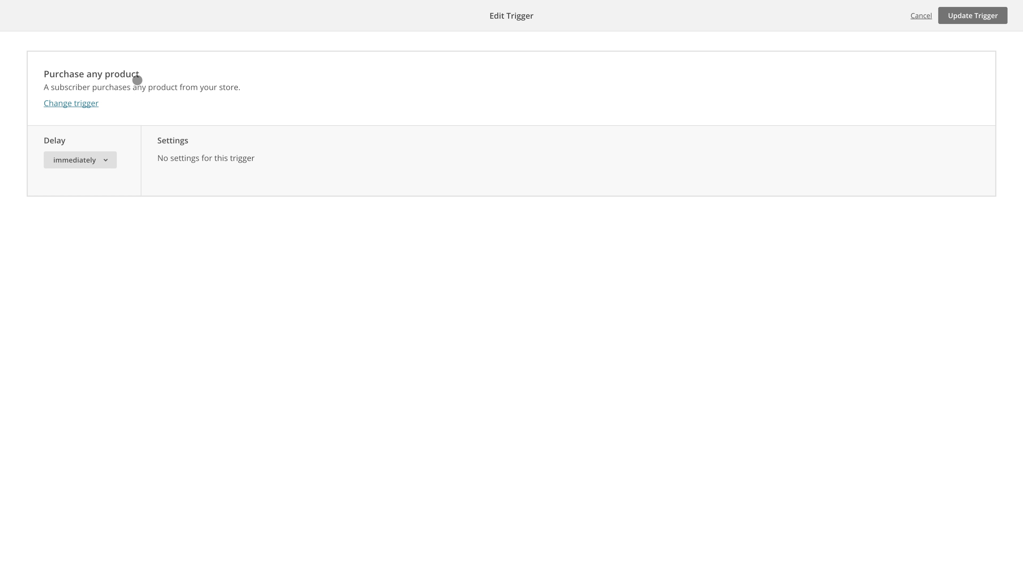
# Change the trigger to "Purchase specific product" with Fixtail SOLO as the product, and update the trigger
pyautogui.click(68, 104)
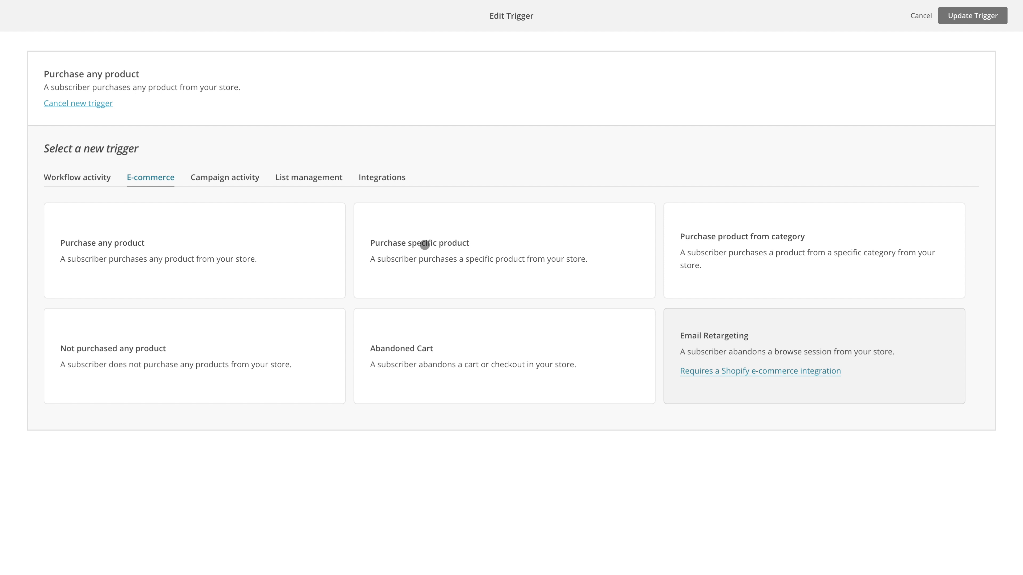
pyautogui.click(425, 244)
pyautogui.click(241, 162)
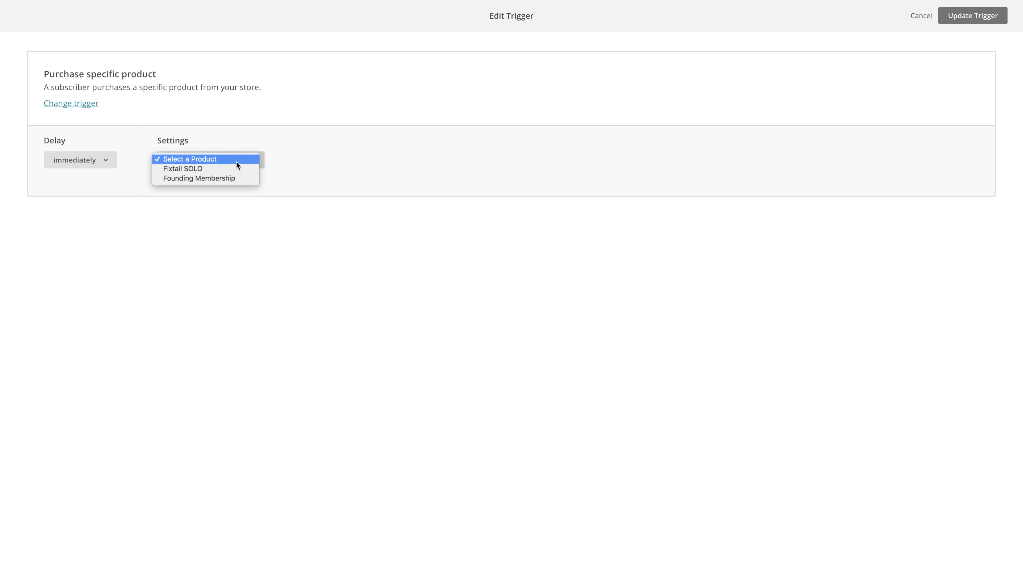
pyautogui.click(198, 171)
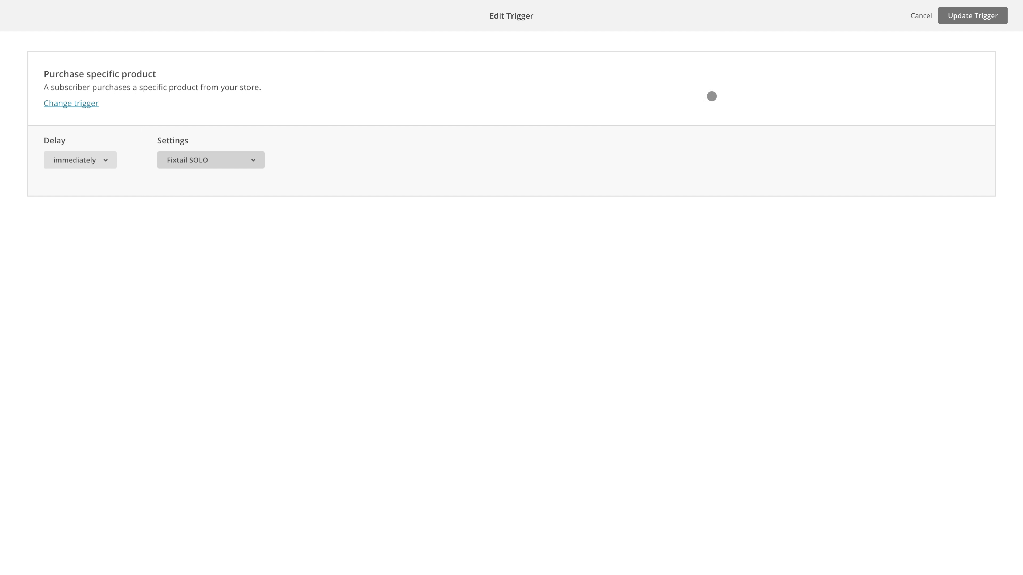
pyautogui.click(969, 16)
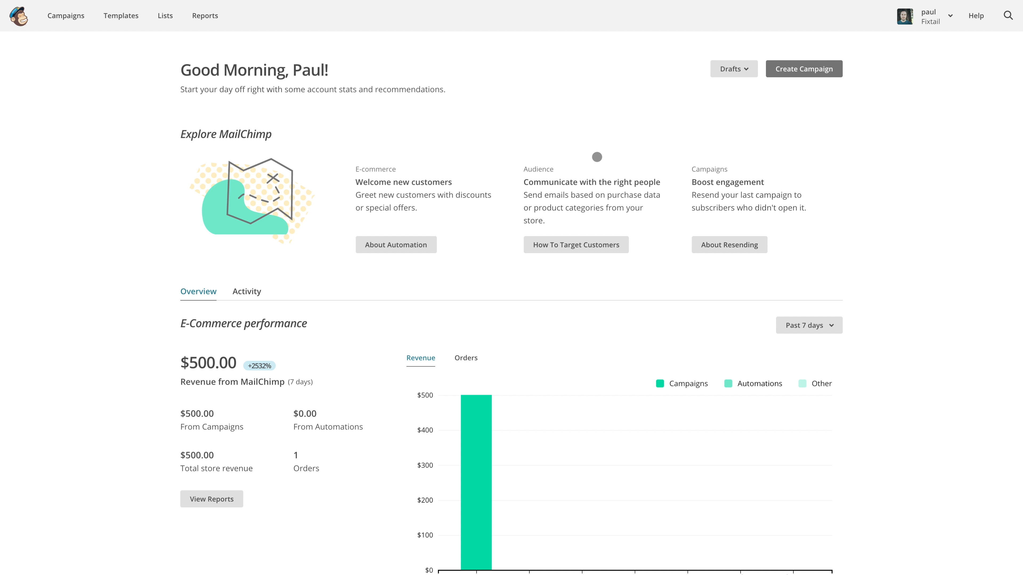
# Begin another custom automated email campaign named Automated for the Fixtail list
pyautogui.click(804, 70)
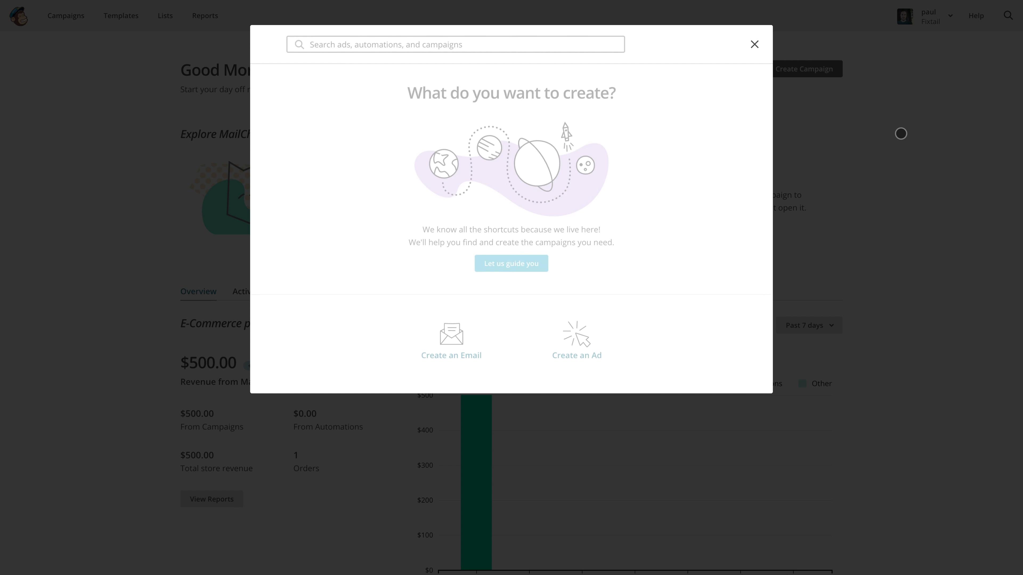
pyautogui.click(453, 339)
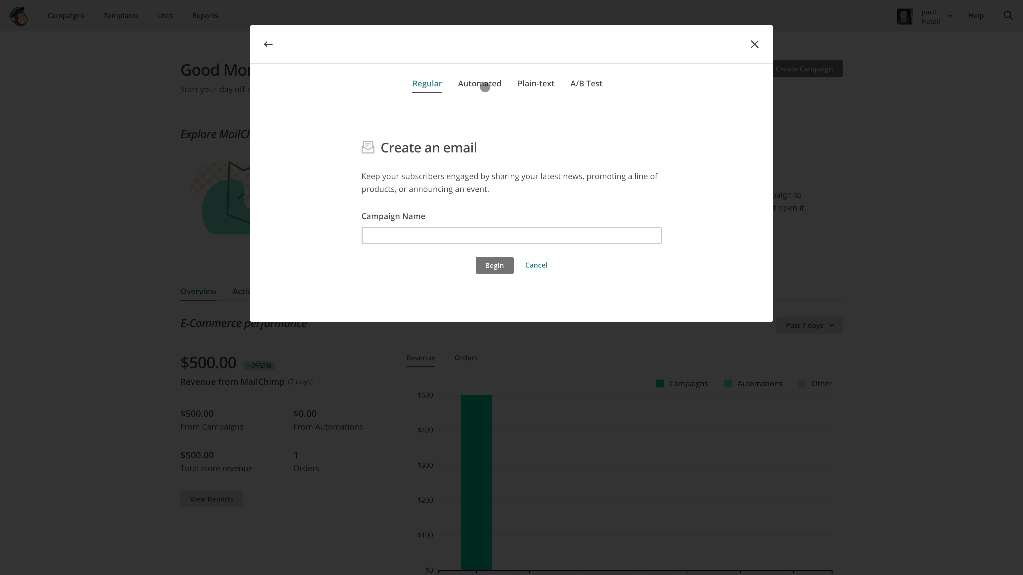
pyautogui.click(484, 86)
pyautogui.click(712, 119)
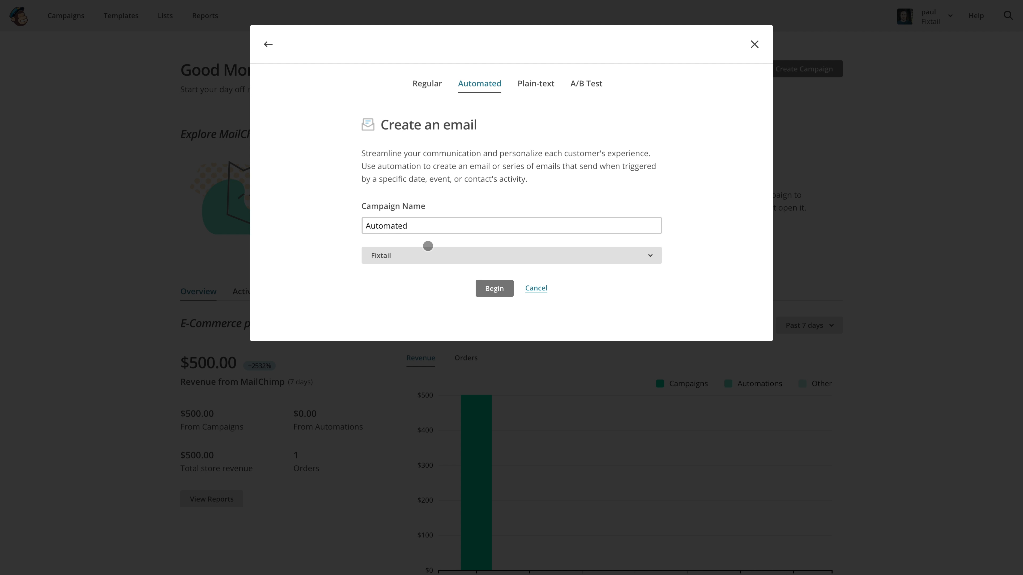
pyautogui.click(496, 291)
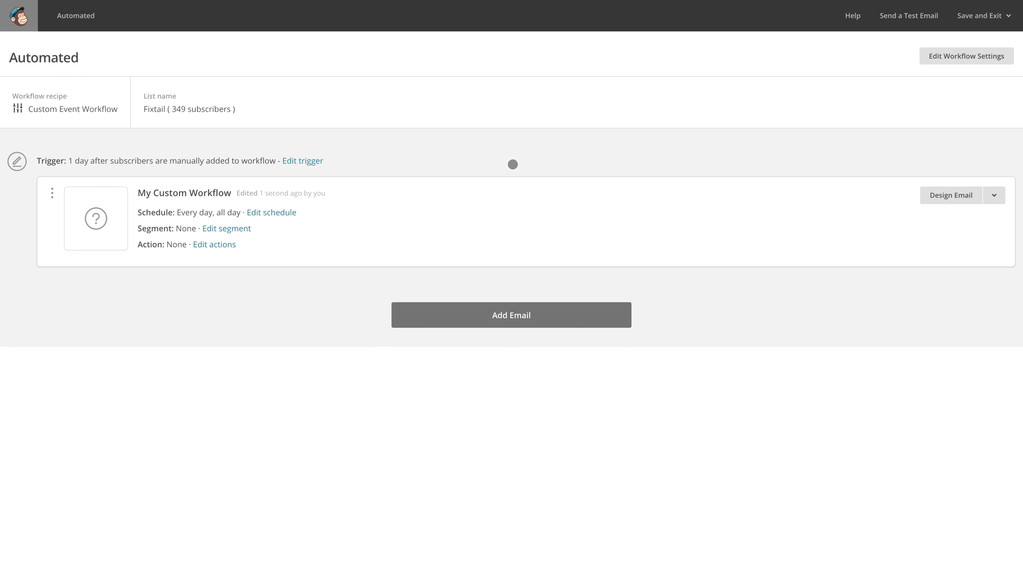
# Set the new workflow's trigger delay to immediately and its type to "Changed list field to value"
pyautogui.click(296, 162)
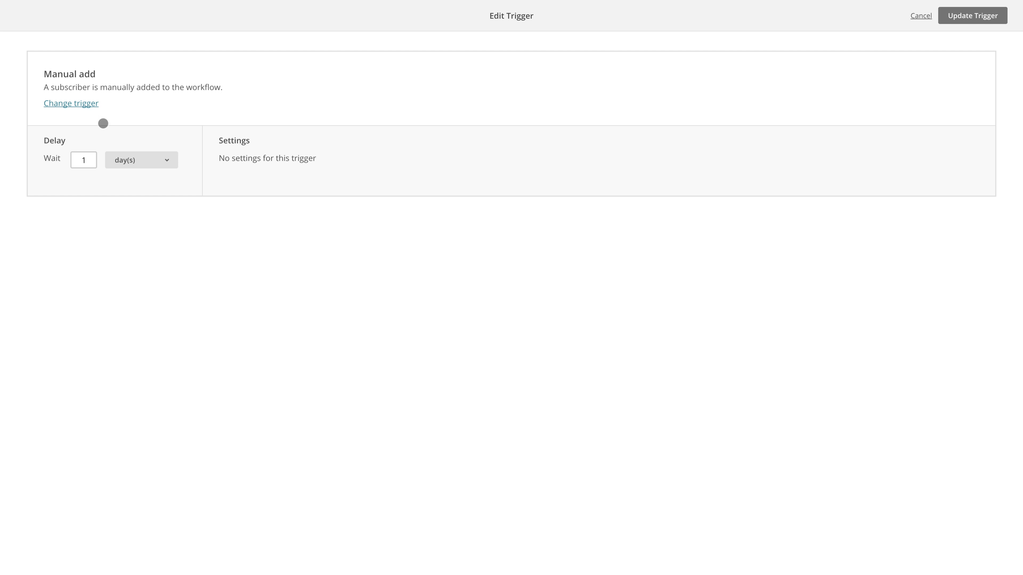
pyautogui.click(145, 160)
pyautogui.click(95, 105)
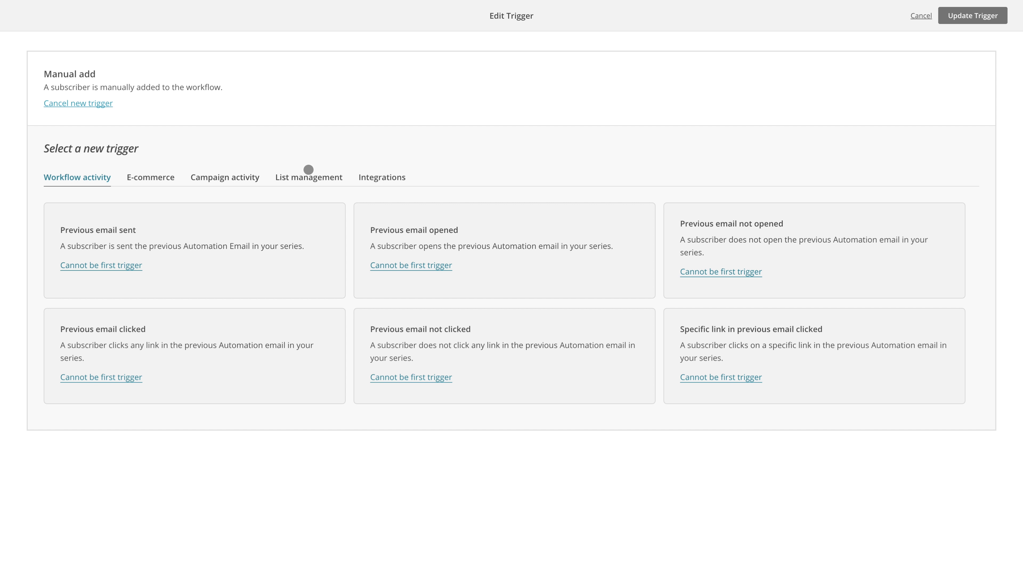
pyautogui.click(305, 181)
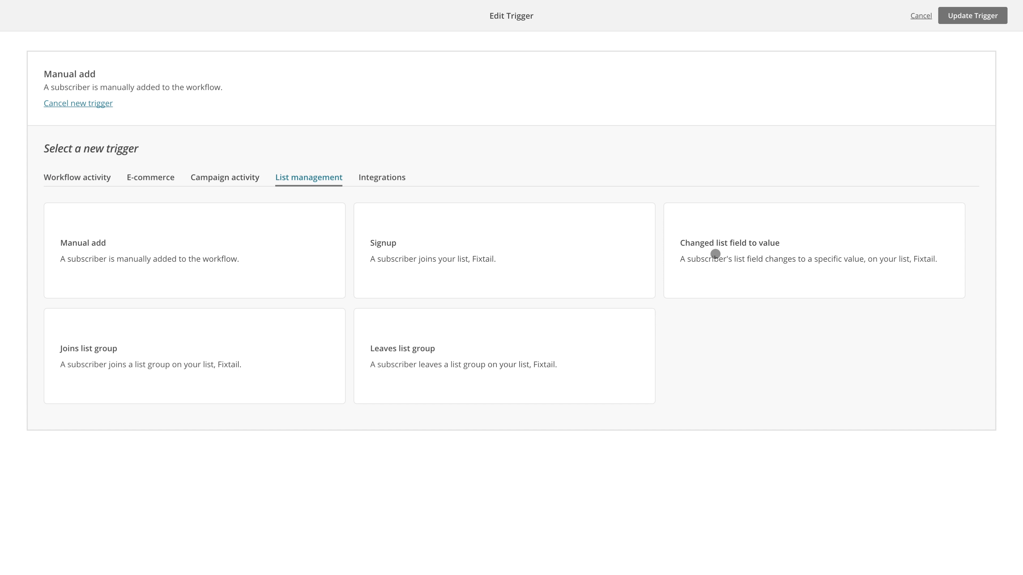
pyautogui.click(767, 252)
# Make the trigger fire when the Source list field changes to "interested", and update the trigger
pyautogui.click(210, 161)
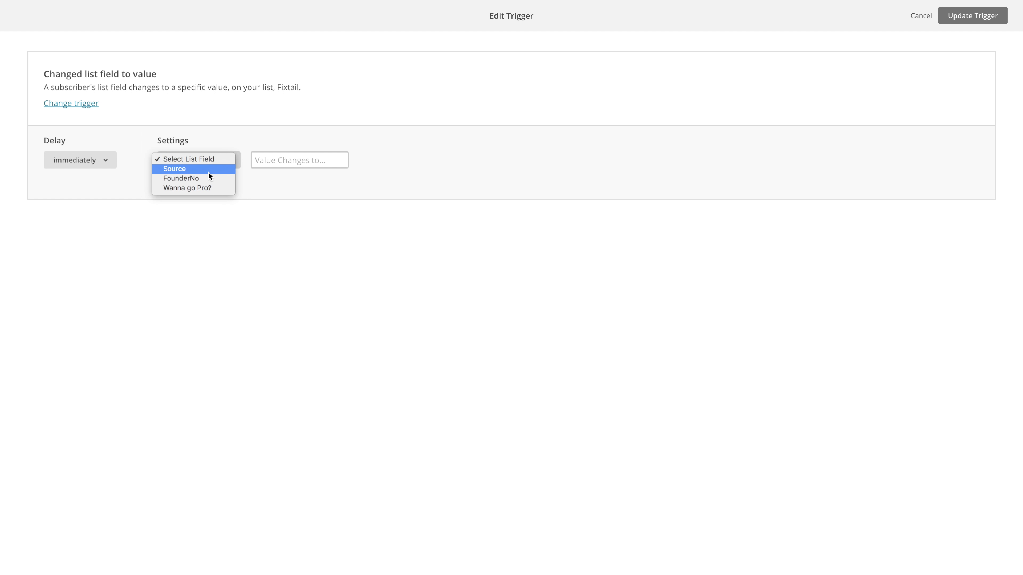
pyautogui.click(204, 168)
pyautogui.click(291, 160)
pyautogui.write('interest')
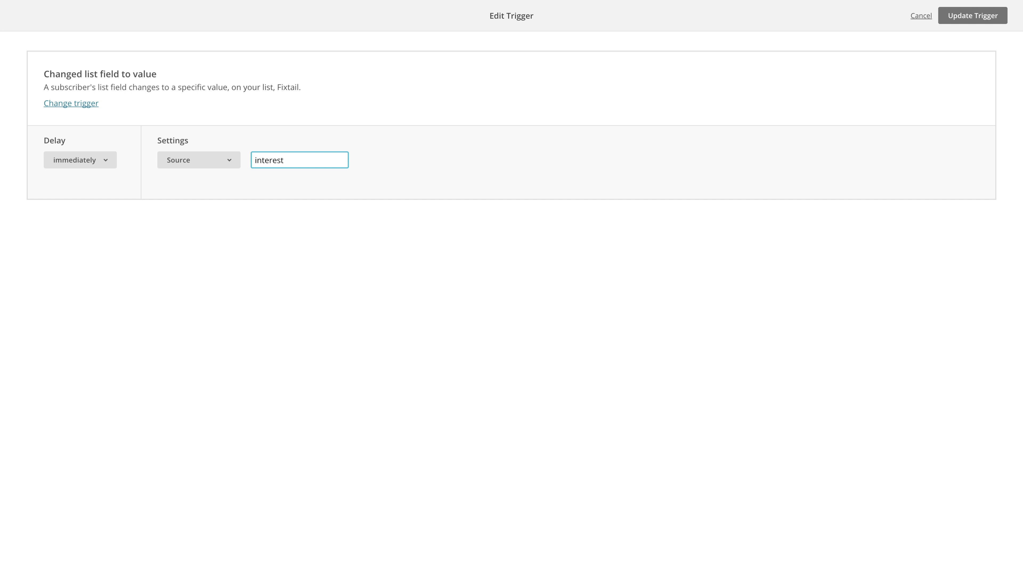
pyautogui.write('ed')
pyautogui.click(416, 164)
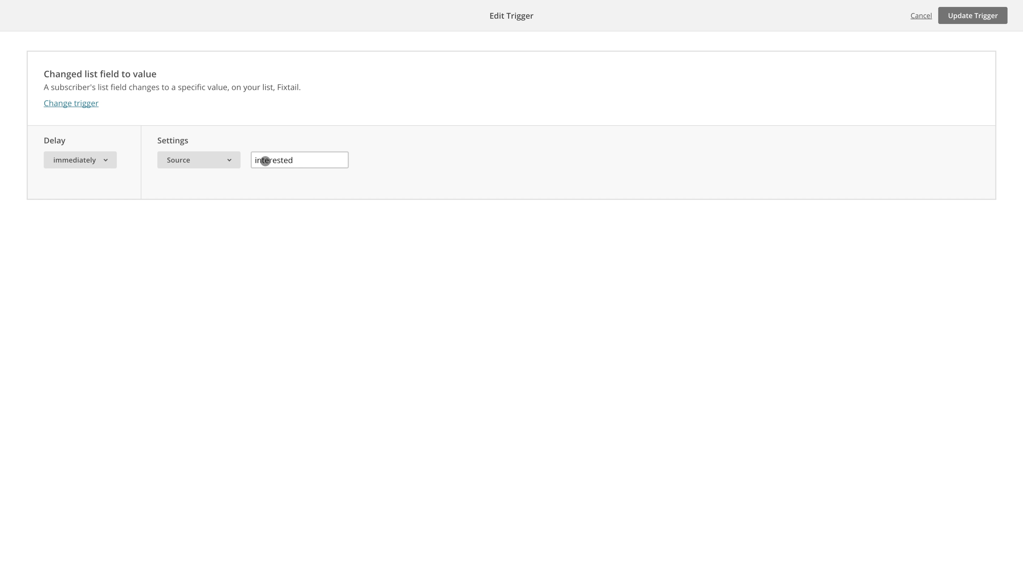
pyautogui.click(980, 17)
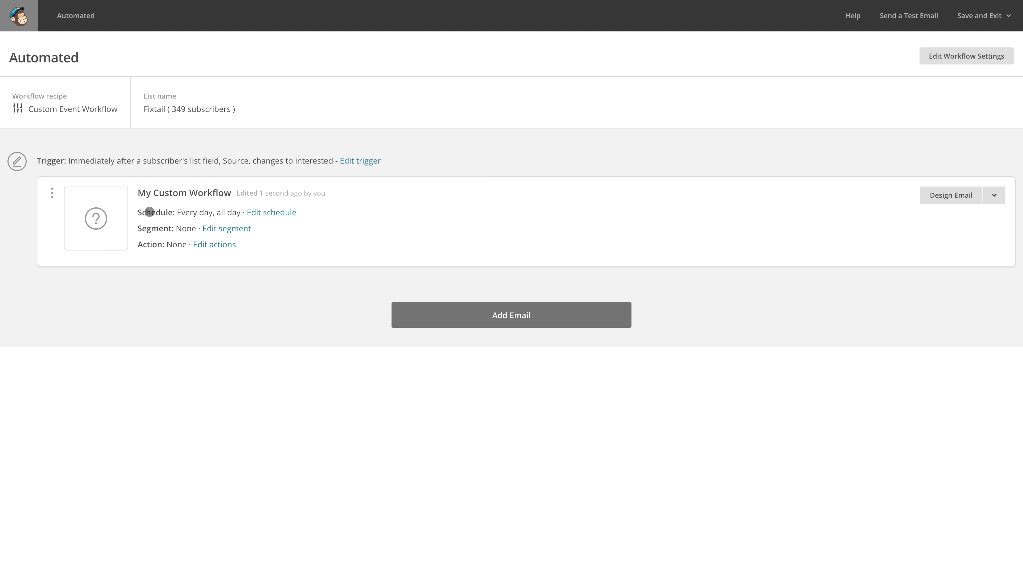
# Enable segmentation conditions for the workflow email and set the condition to Purchase Activity "has not purchased"
pyautogui.click(222, 229)
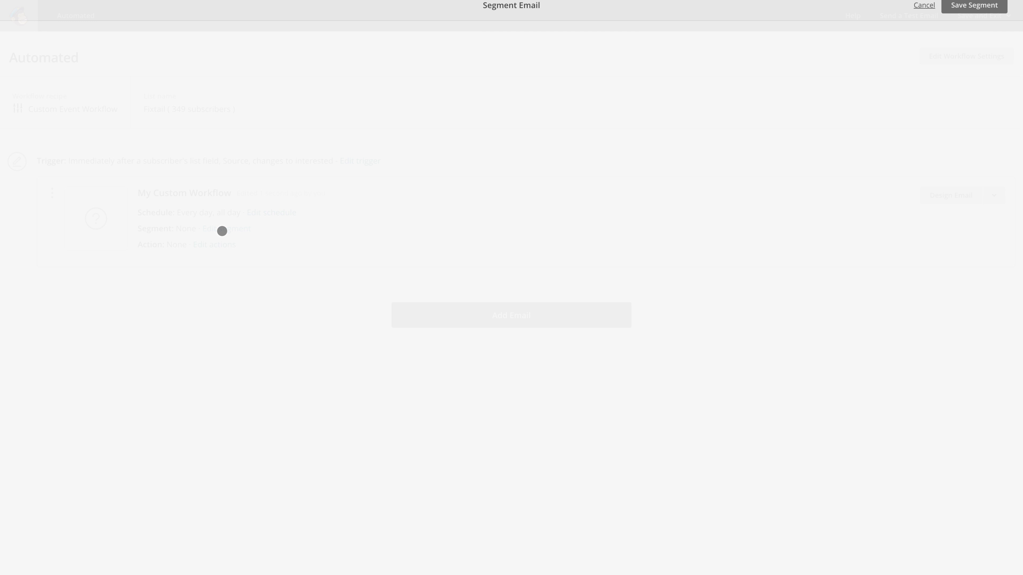
pyautogui.click(23, 54)
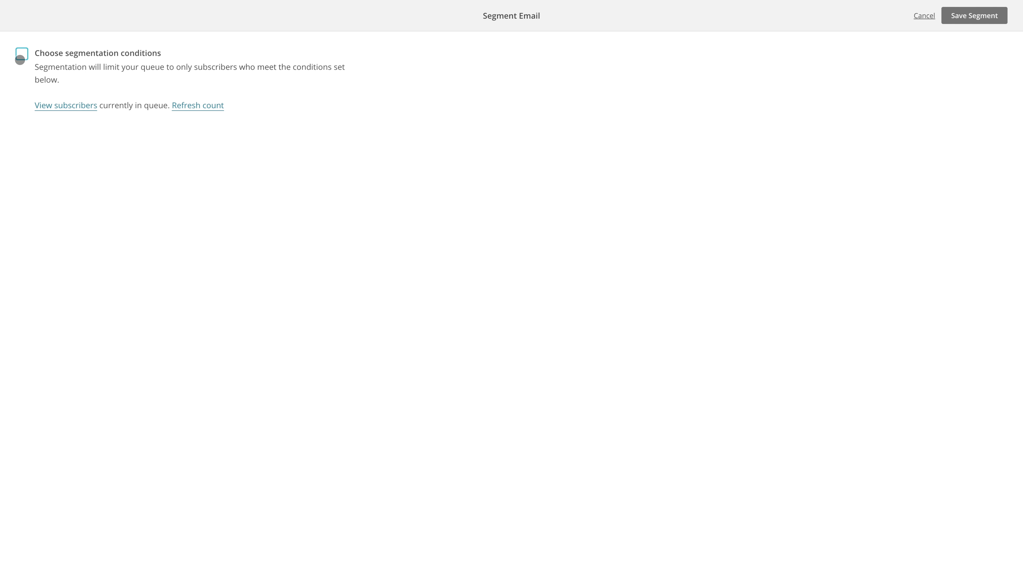
pyautogui.click(76, 196)
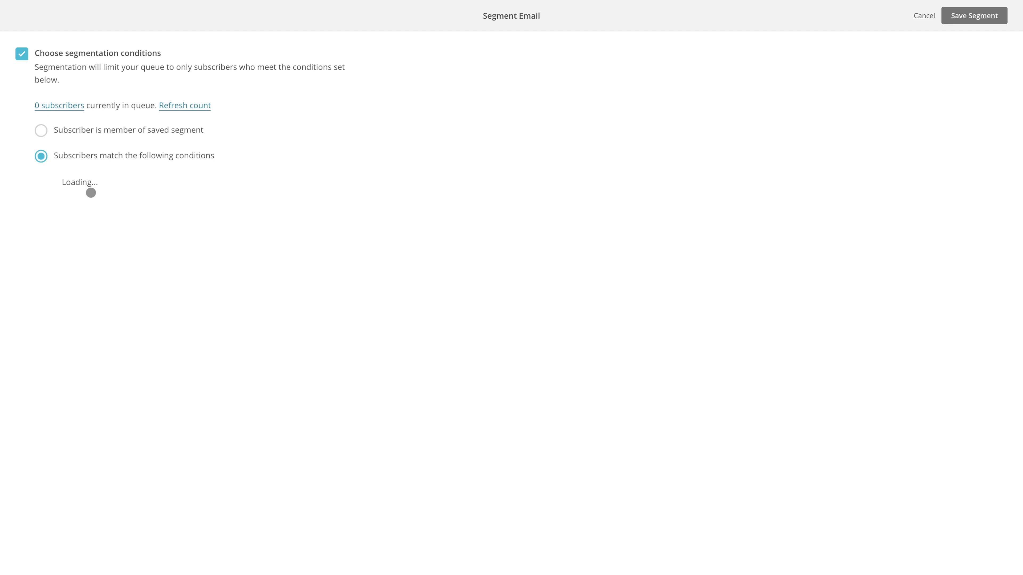
pyautogui.click(119, 233)
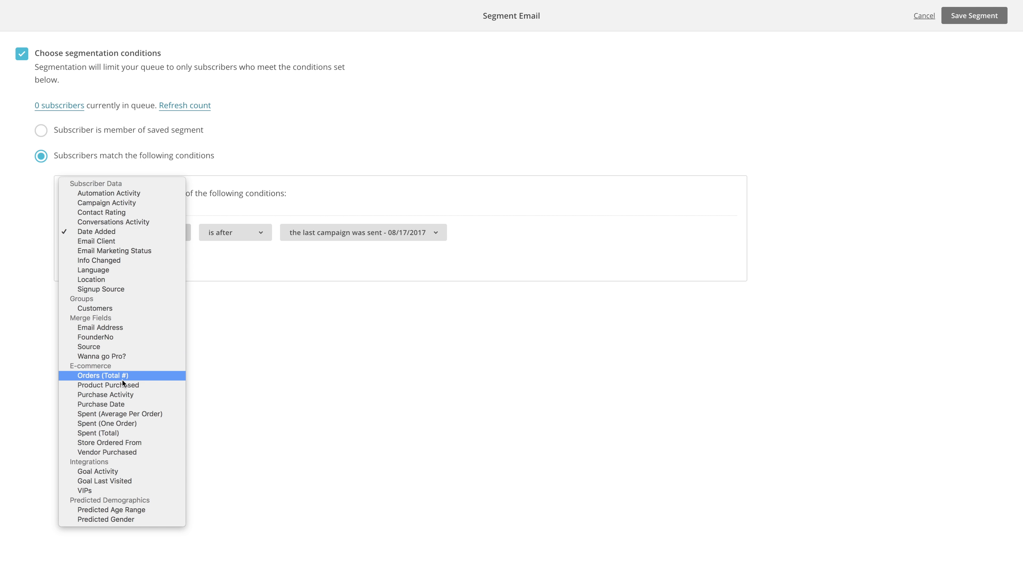
pyautogui.click(132, 398)
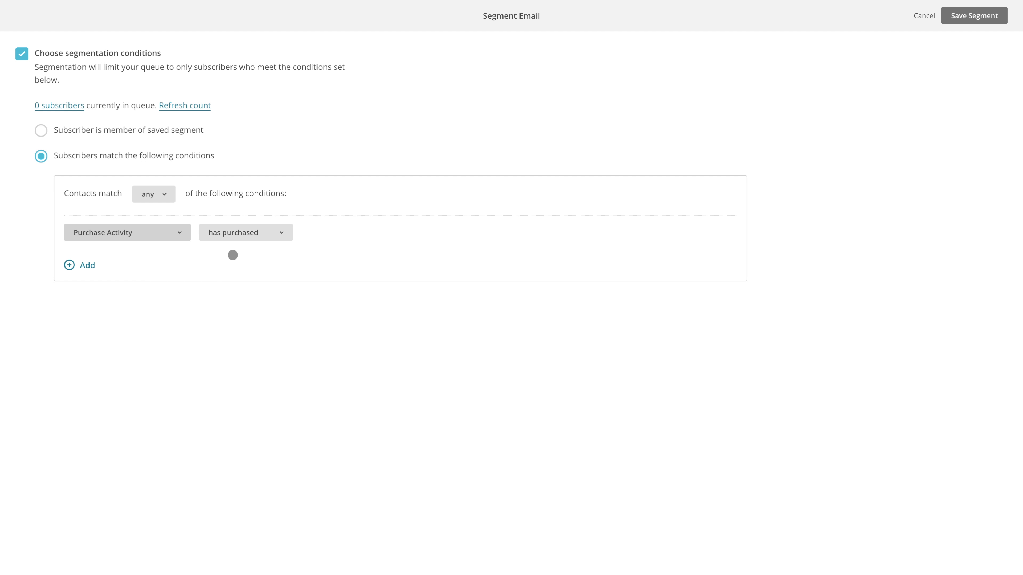
pyautogui.click(242, 237)
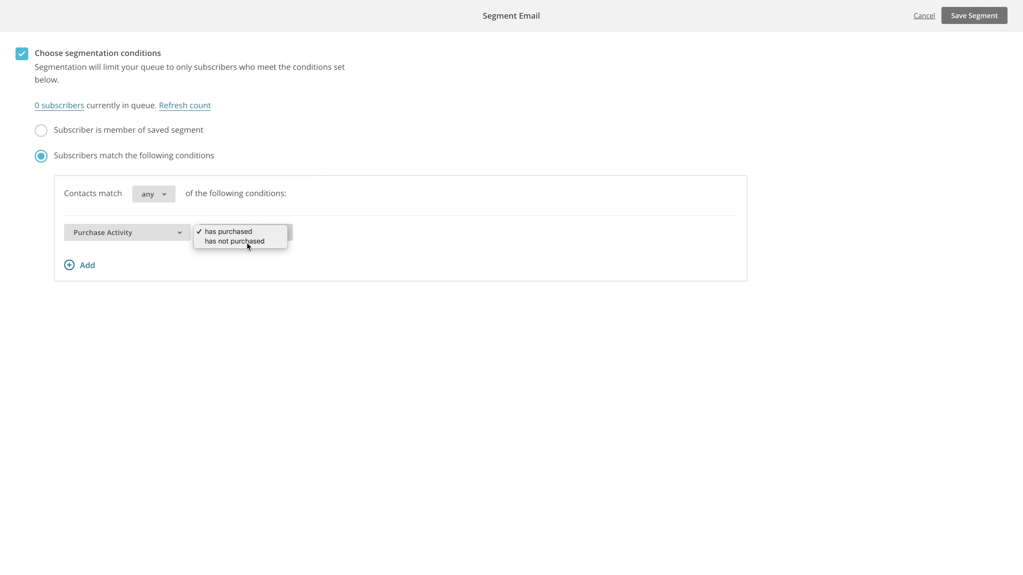
pyautogui.click(246, 241)
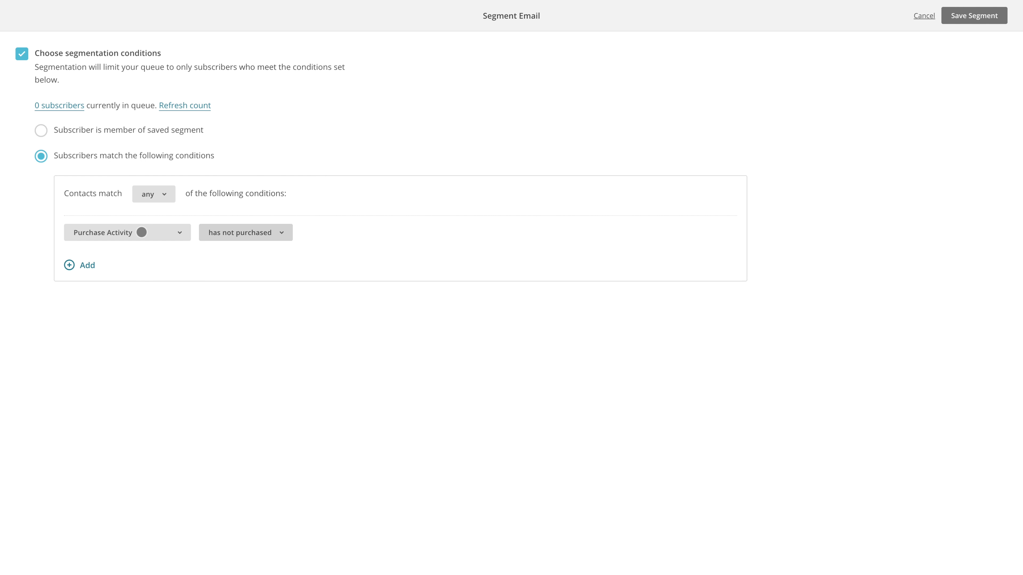
# Change the first email's segment condition to Product Purchased "is not" Fixtail SOLO and save the segment
pyautogui.click(142, 233)
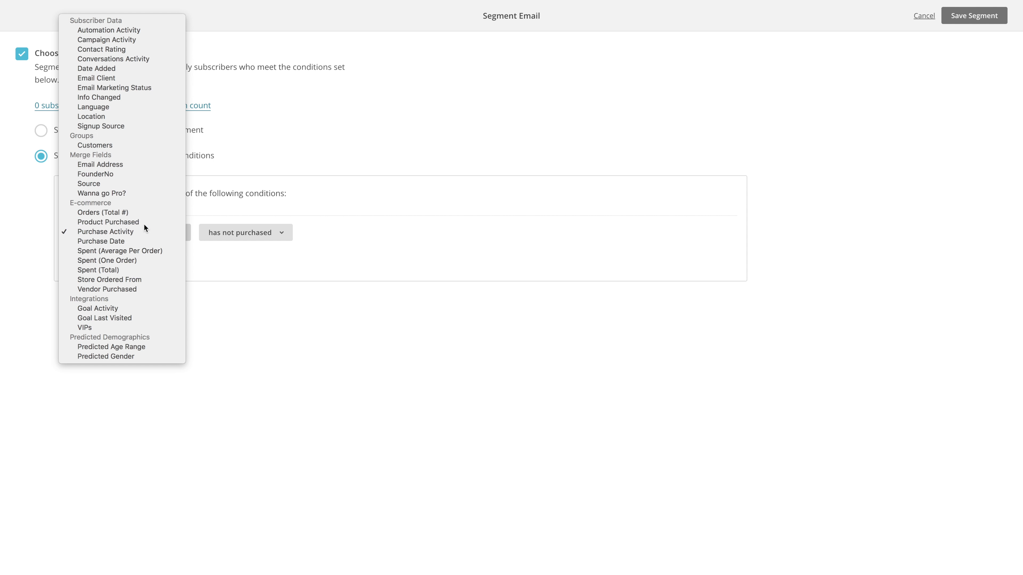
pyautogui.click(144, 225)
pyautogui.click(245, 231)
pyautogui.click(250, 247)
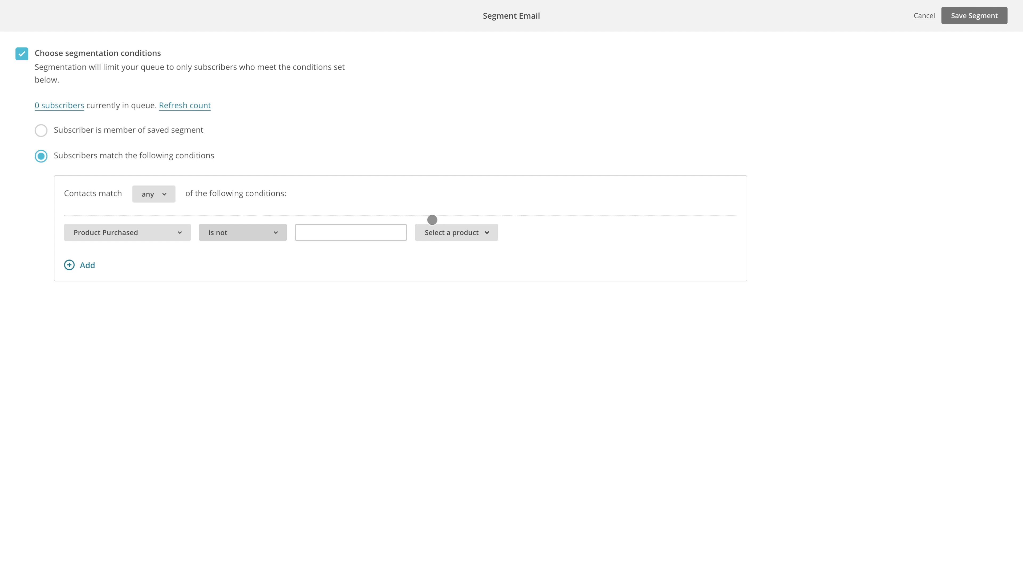
pyautogui.click(459, 233)
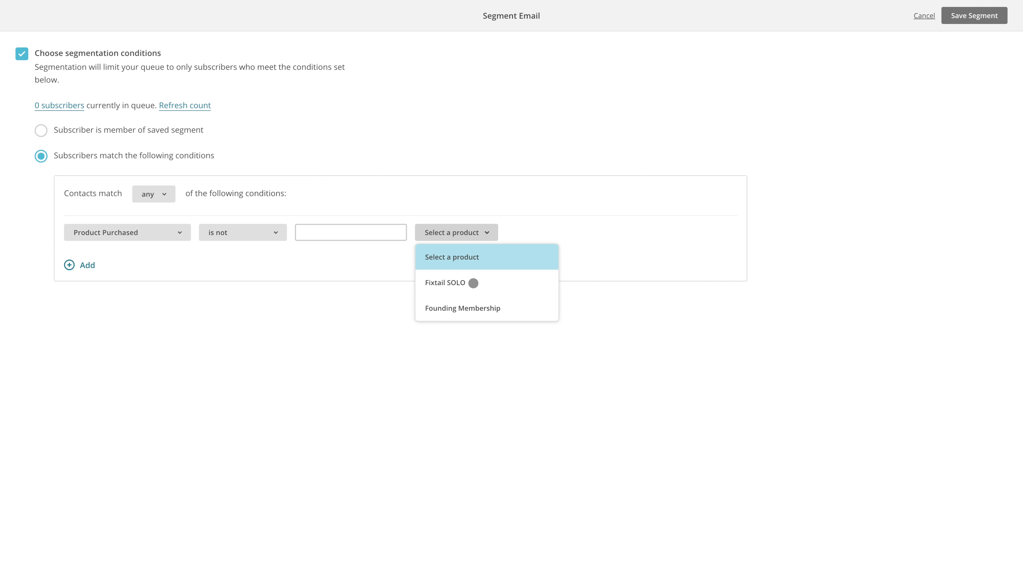
pyautogui.click(473, 283)
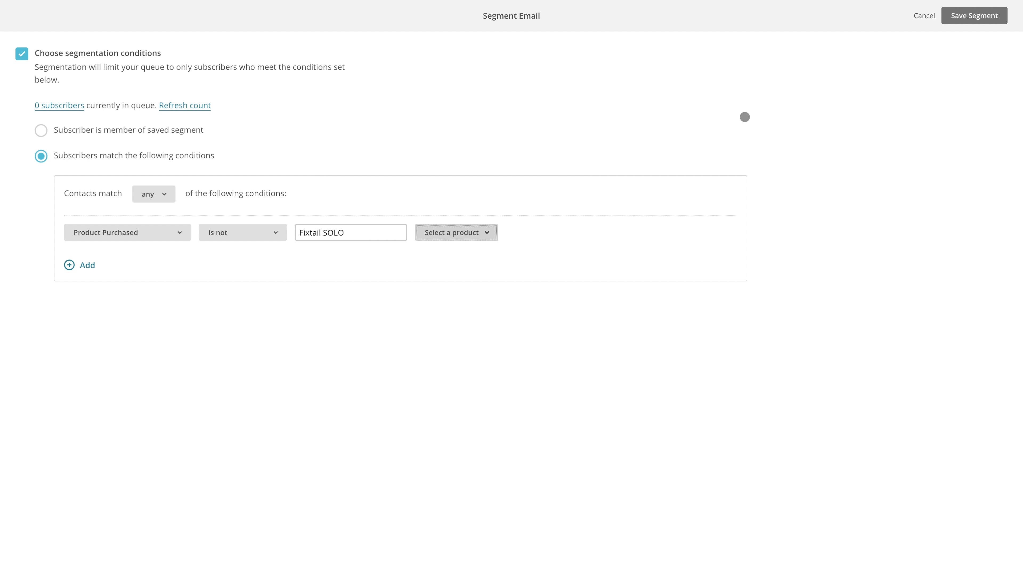
pyautogui.click(979, 18)
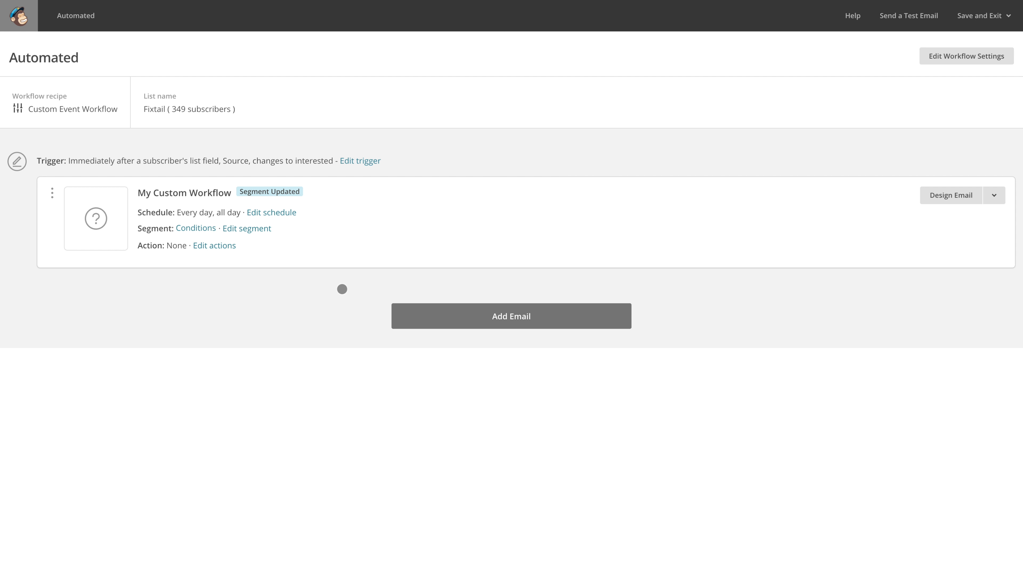
# Add two more emails to the workflow and enable matching segmentation conditions for the second email
pyautogui.click(469, 320)
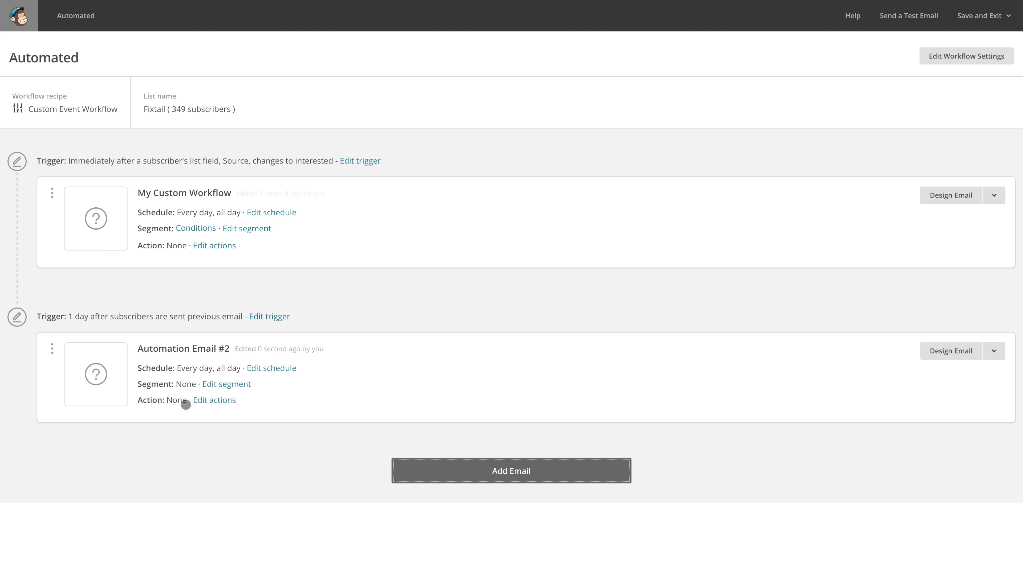
pyautogui.click(505, 482)
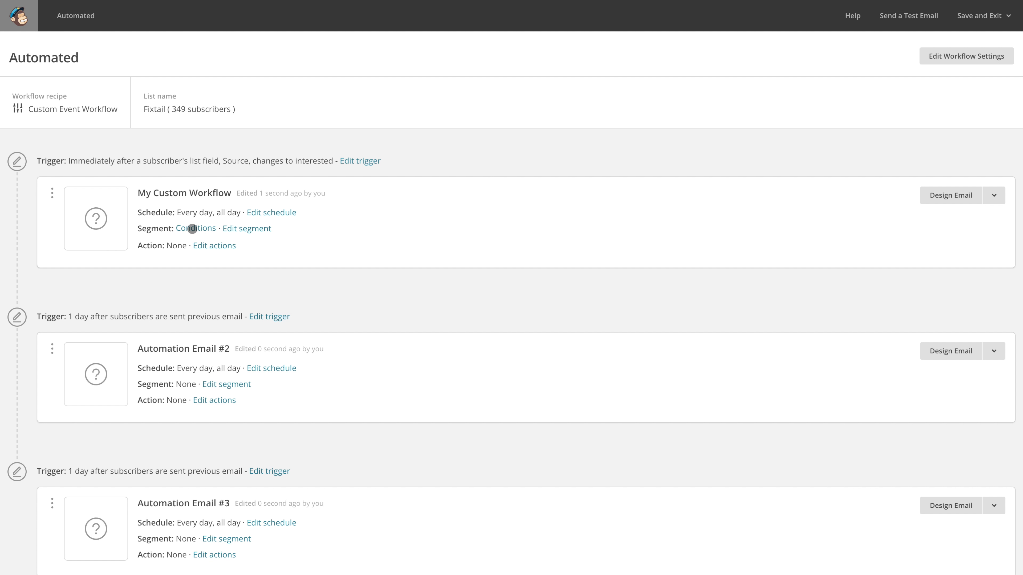
pyautogui.click(228, 384)
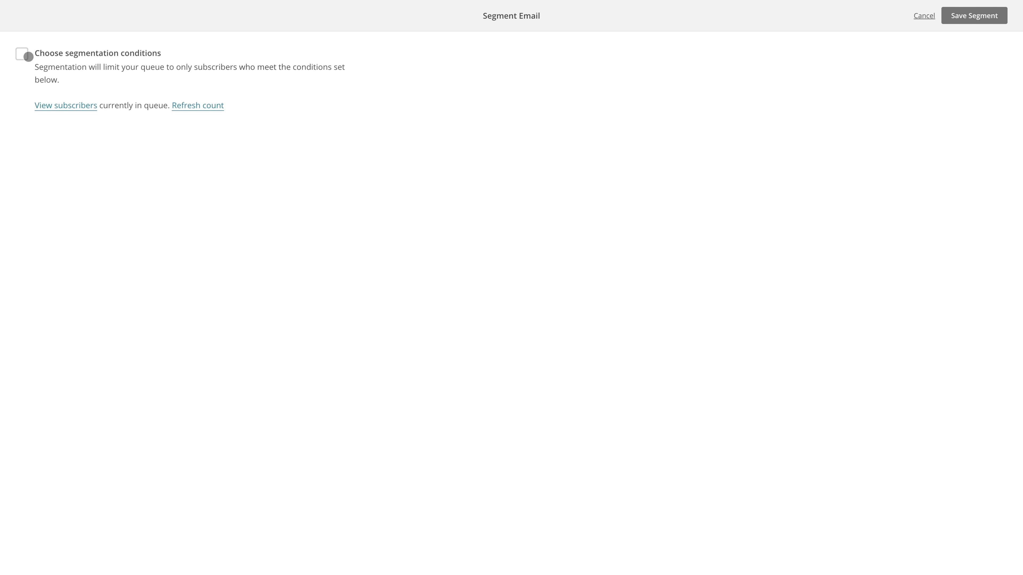
pyautogui.click(21, 57)
pyautogui.click(50, 192)
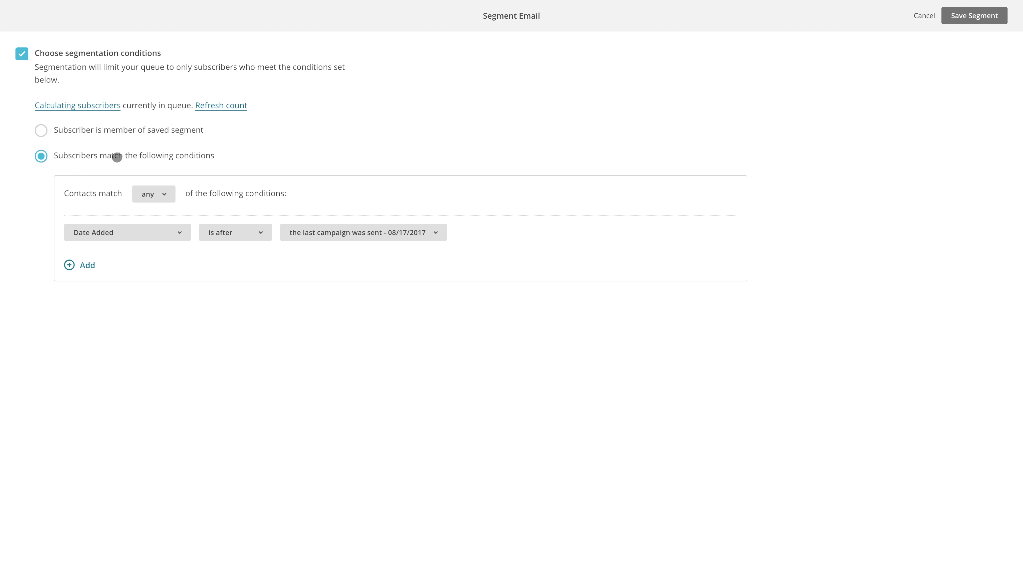
# Set the second email's segment condition to Product Purchased "is not" Fixtail SOLO and save the segment
pyautogui.click(115, 232)
pyautogui.click(138, 385)
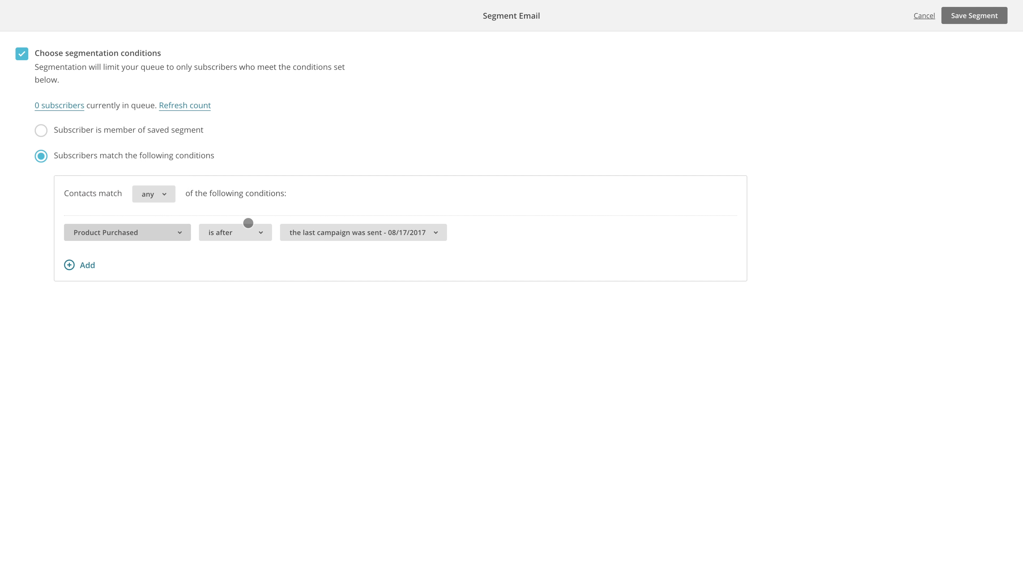
pyautogui.click(245, 231)
pyautogui.click(438, 233)
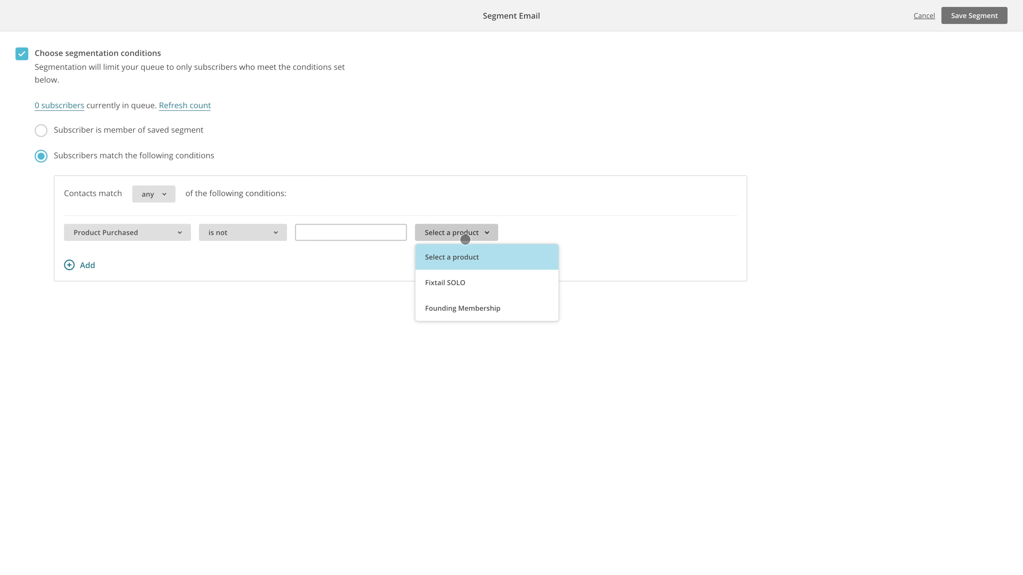
pyautogui.click(470, 281)
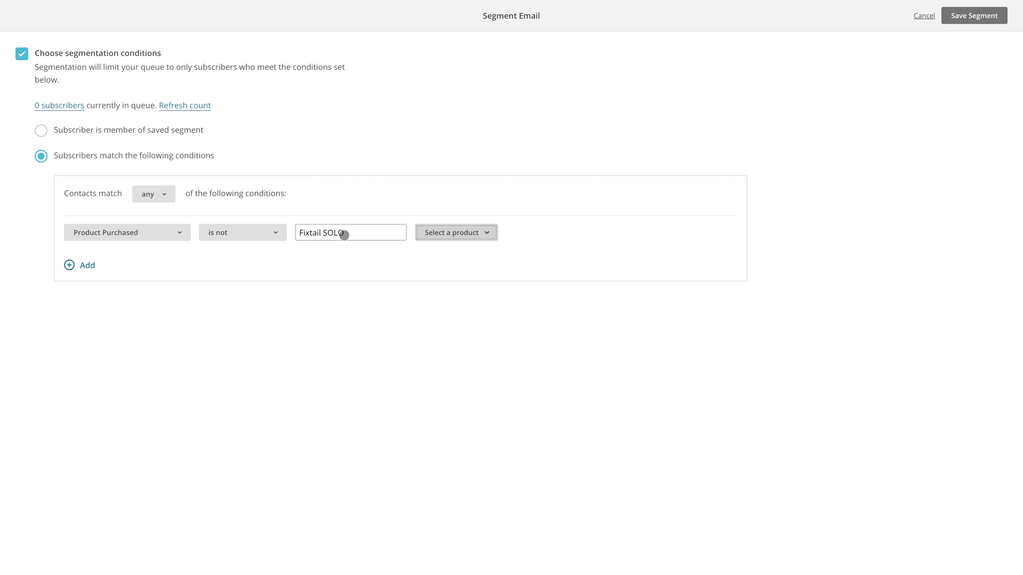
pyautogui.click(972, 16)
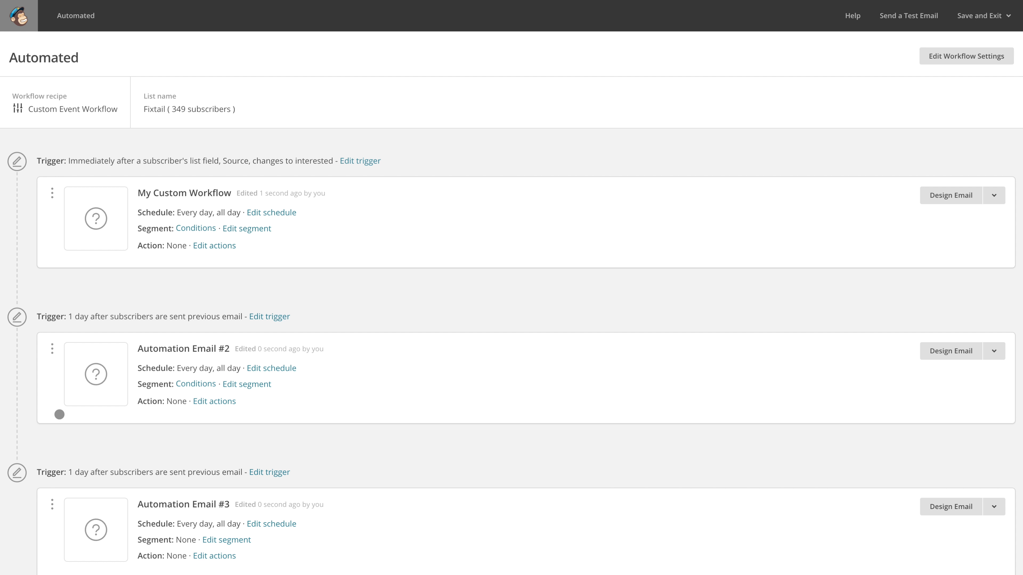
pyautogui.moveTo(196, 386)
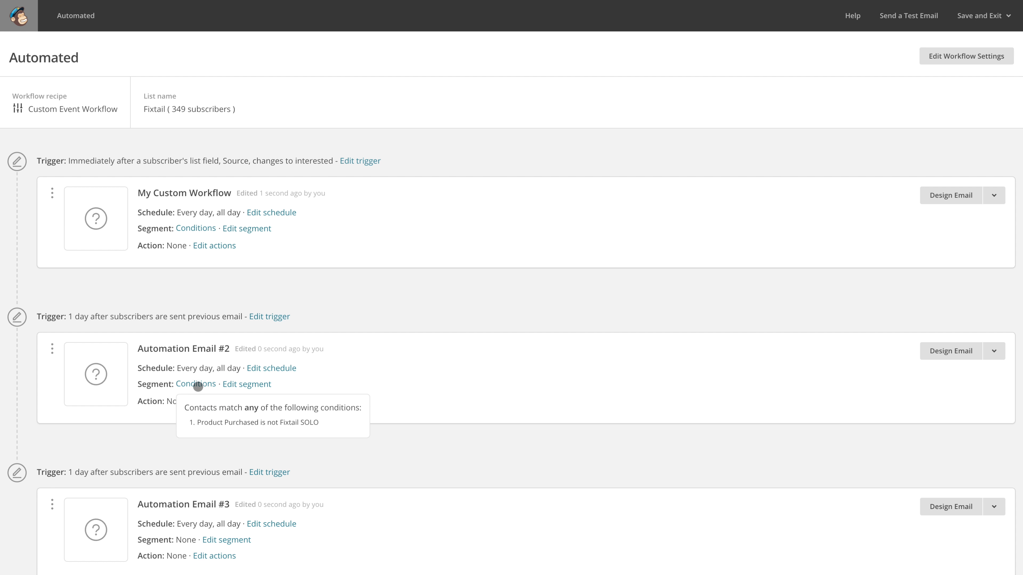